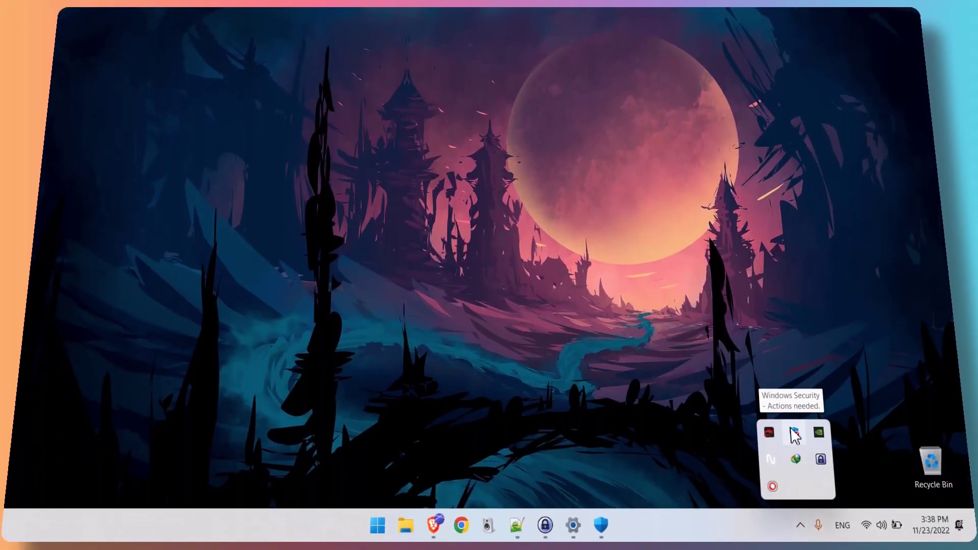
Close the hidden background apps list and scroll through the Windows Security overview
left_click(581, 398)
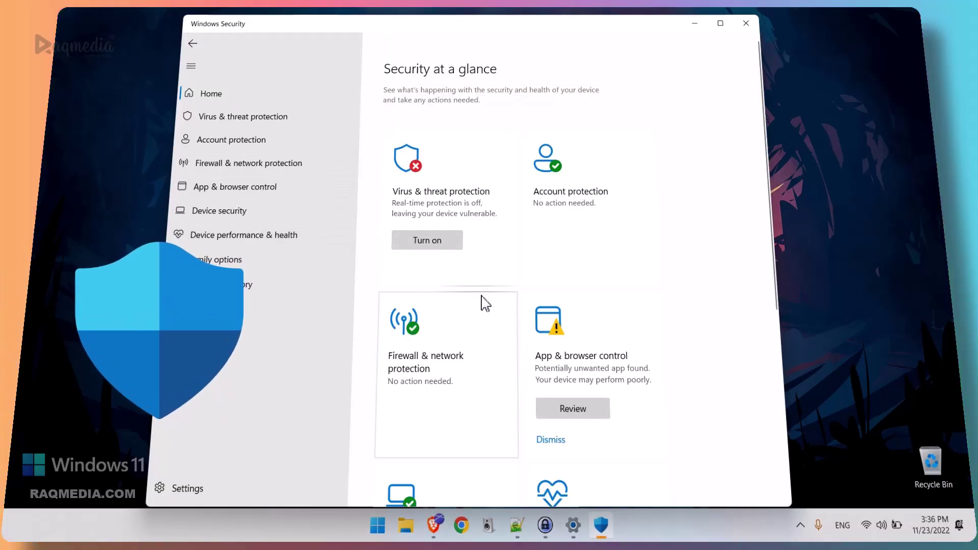
scroll(484, 303, "down", 3)
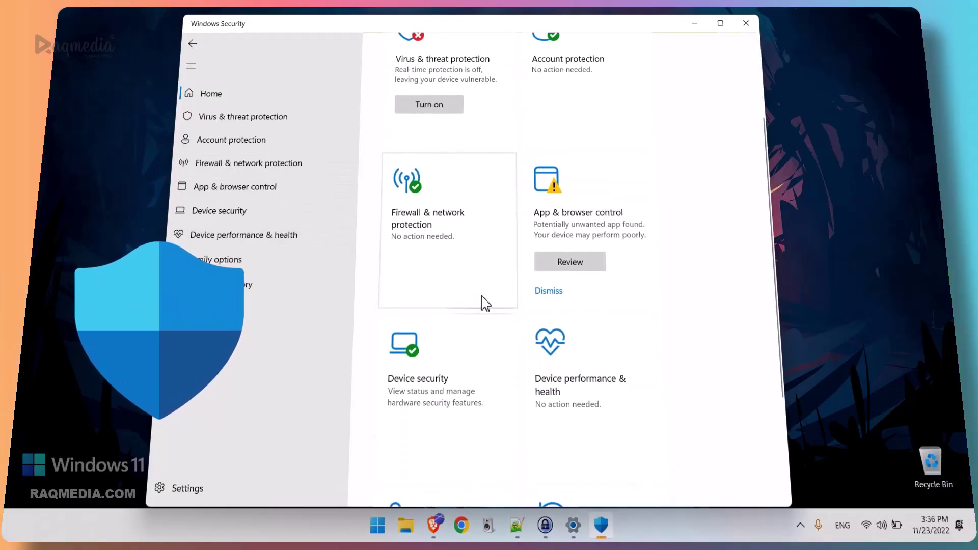
scroll(484, 303, "up", 3)
scroll(485, 303, "down", 3)
scroll(485, 304, "down", 3)
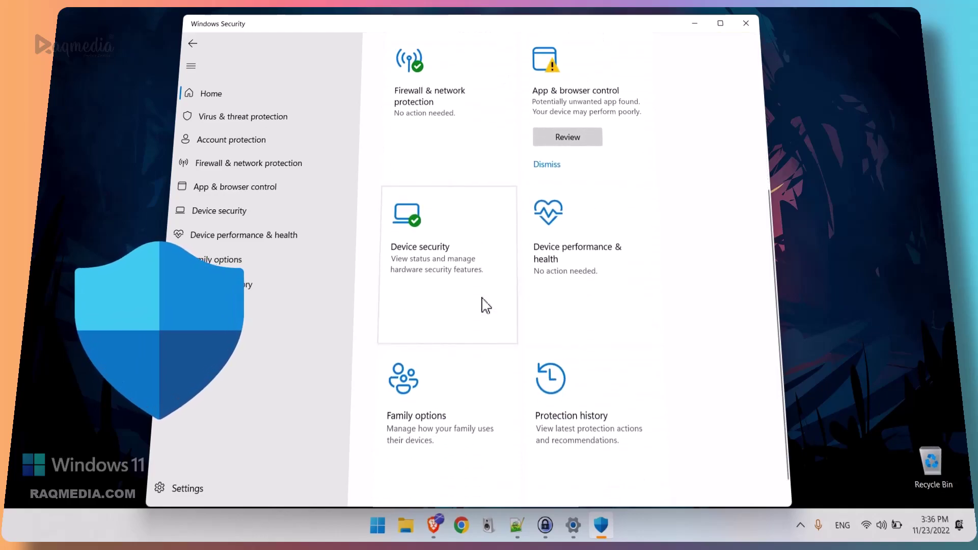
scroll(484, 304, "up", 6)
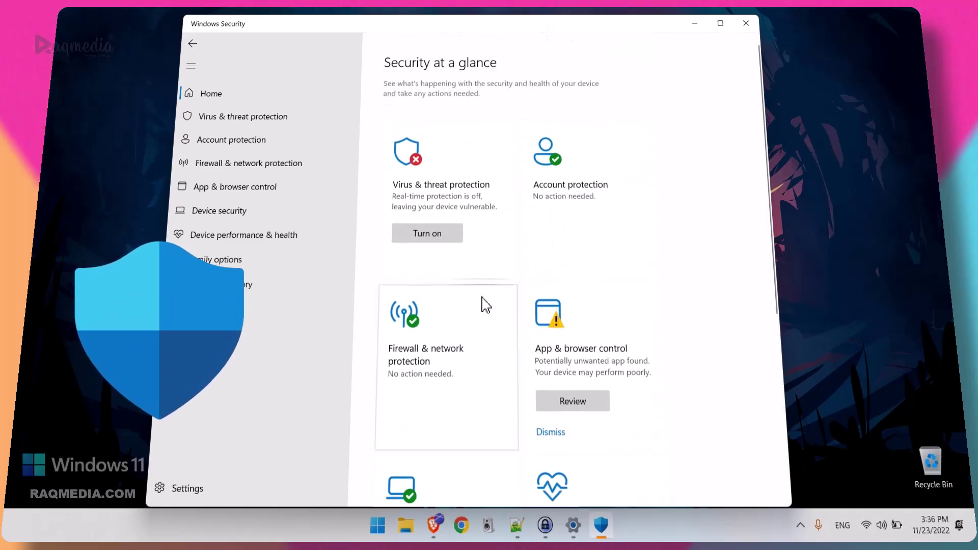
Check the Virus & threat protection details, return to the overview, and refocus Windows Security
left_click(475, 145)
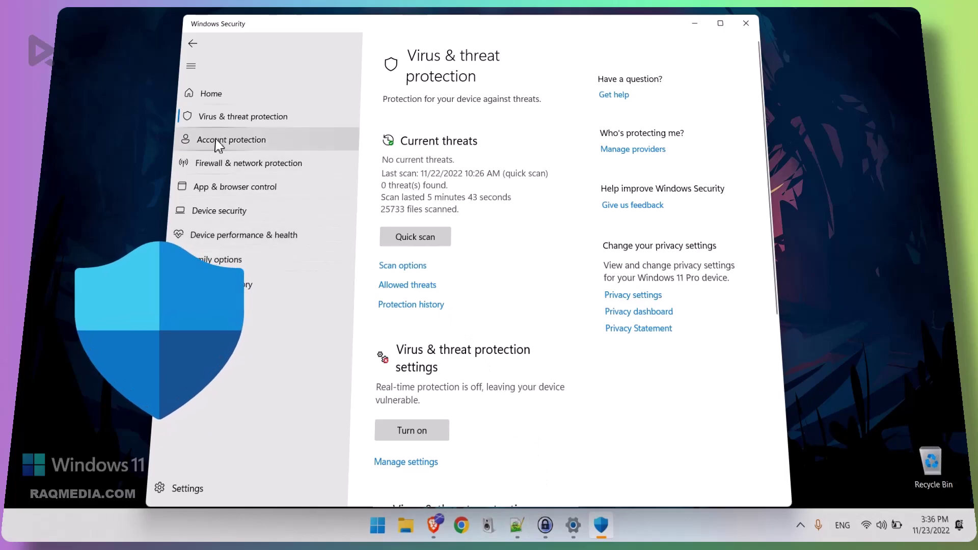
left_click(198, 55)
left_click(196, 44)
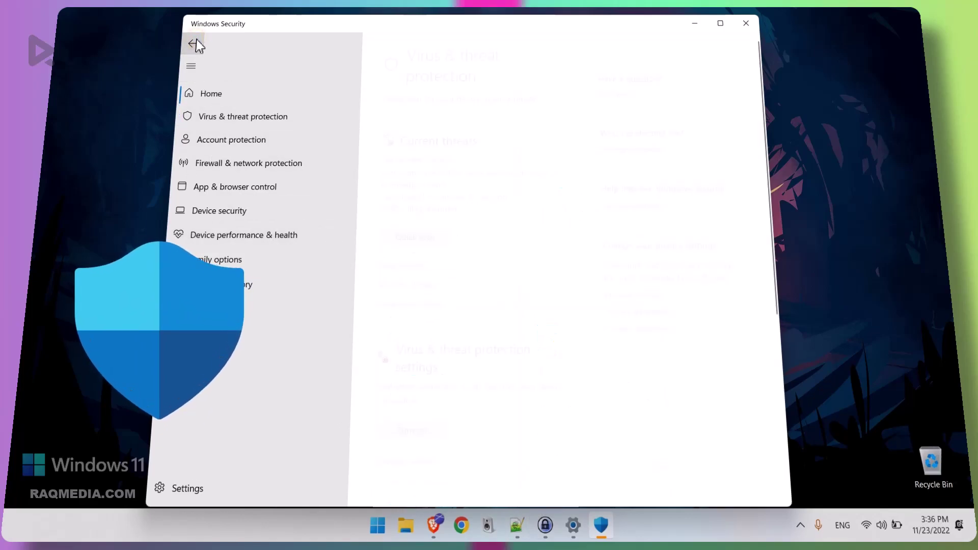
left_click(195, 44)
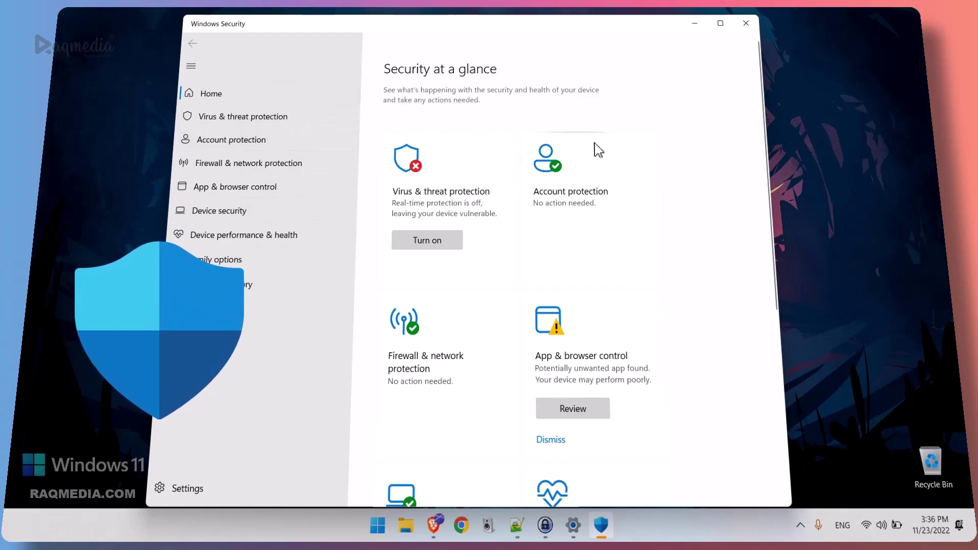
left_click(802, 523)
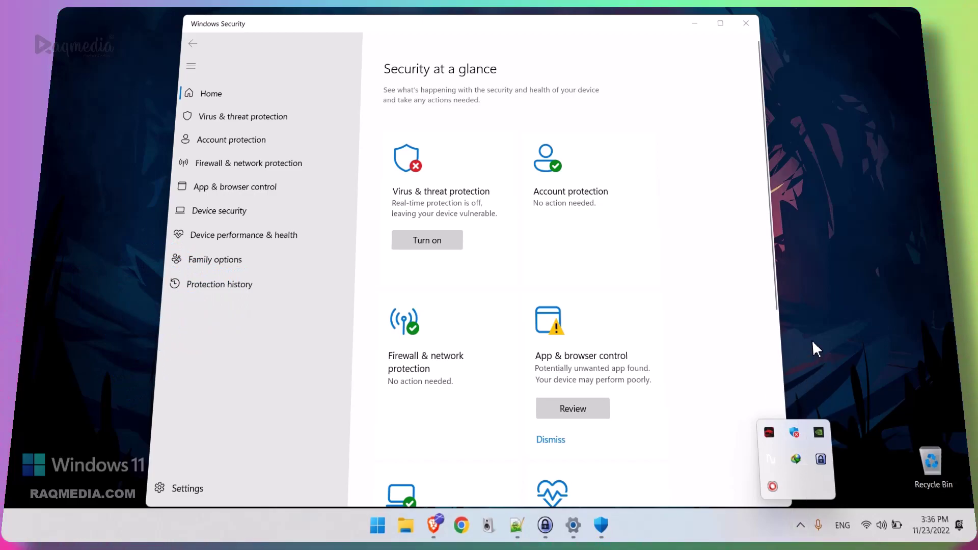
left_click(716, 132)
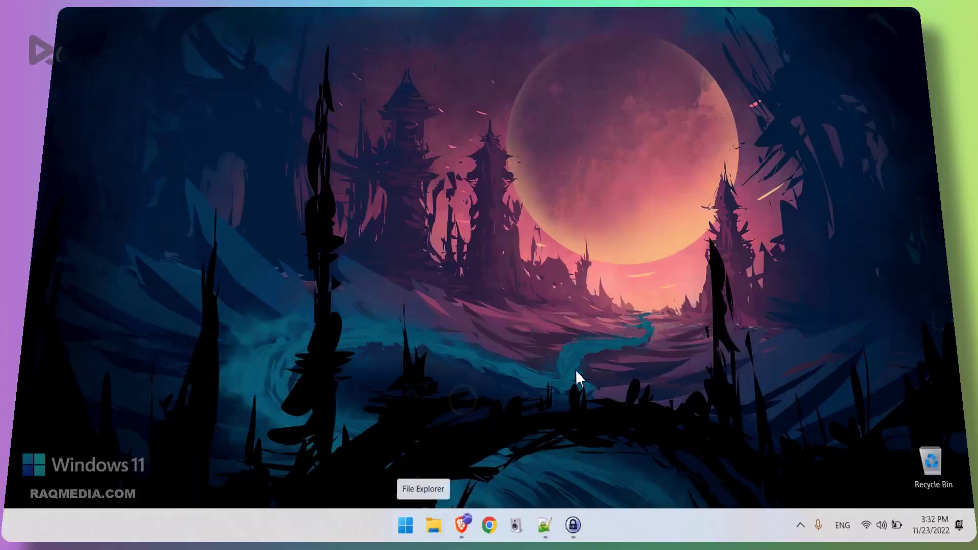
left_click(627, 347)
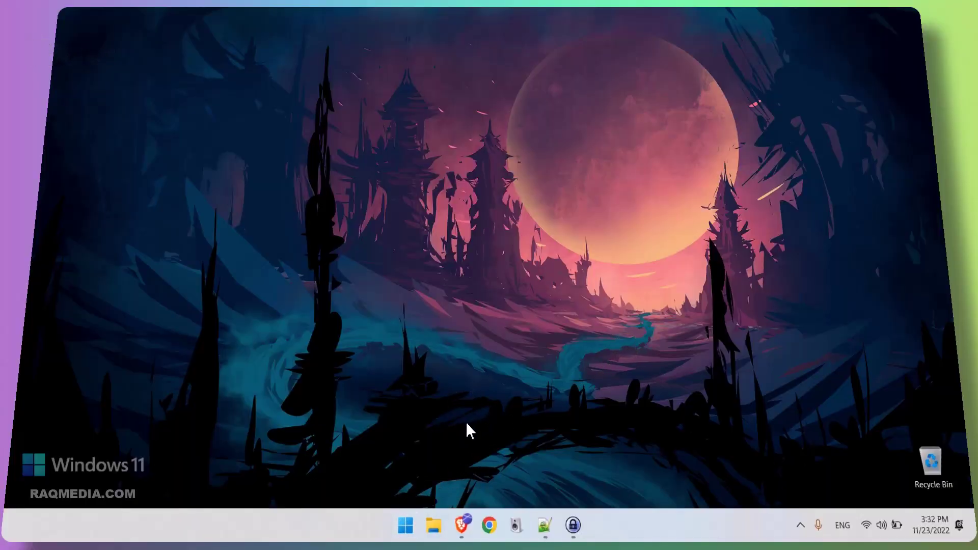
Open the Settings app with Win+I and go to Privacy & security
left_click(404, 527)
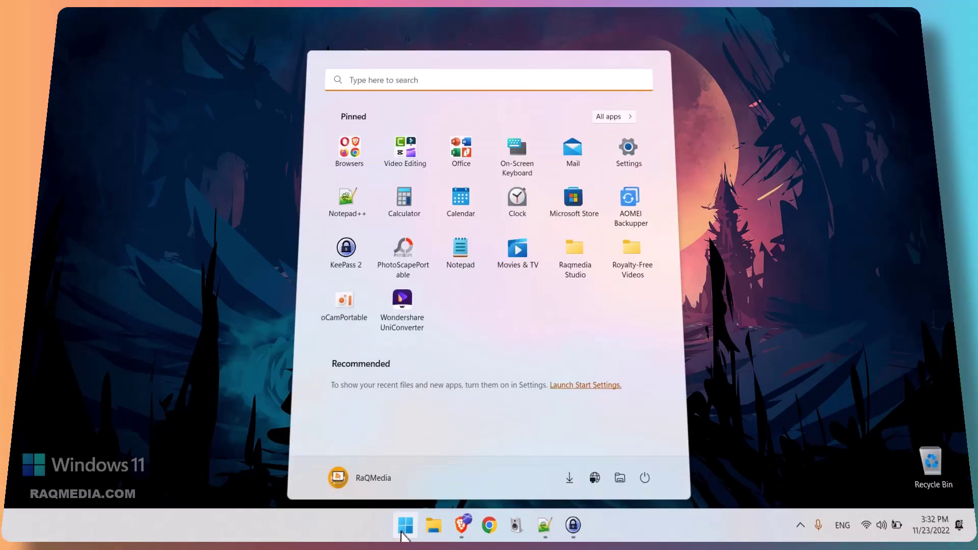
left_click(751, 190)
key("super+i")
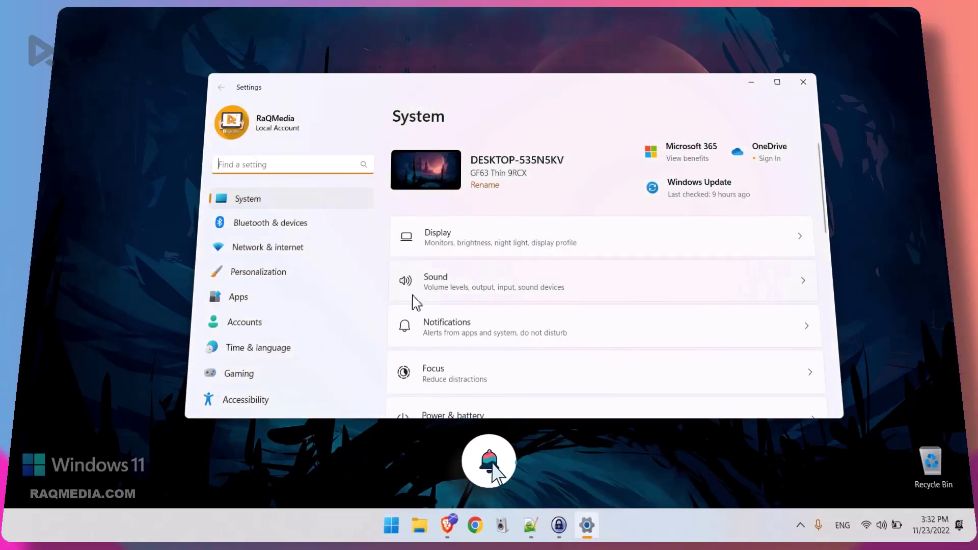
scroll(346, 286, "down", 2)
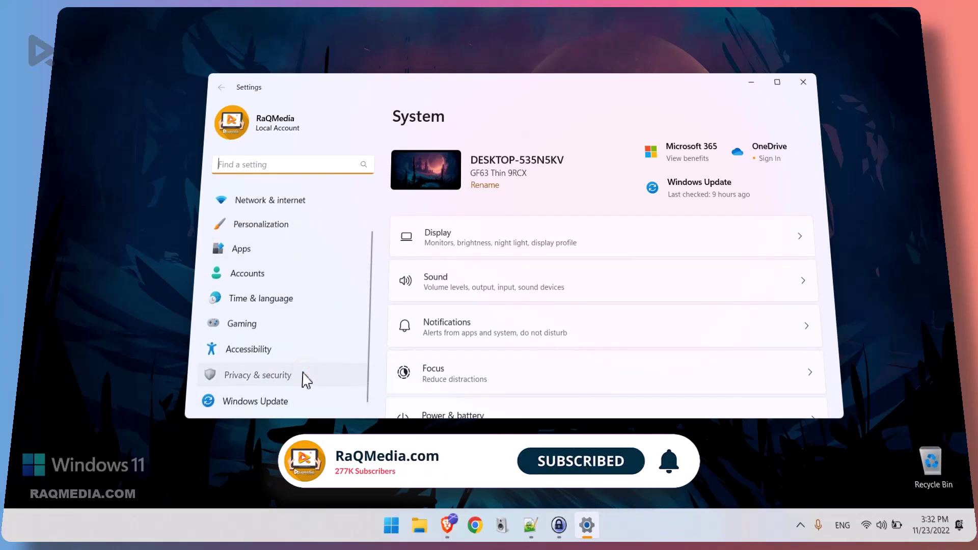
left_click(298, 378)
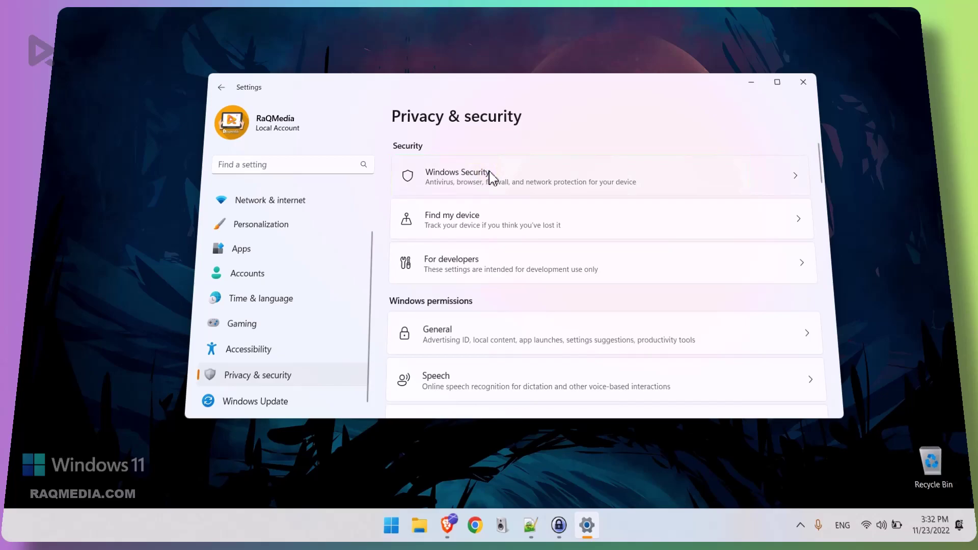
Launch the Windows Security app from its Settings page, then minimize Settings
left_click(507, 193)
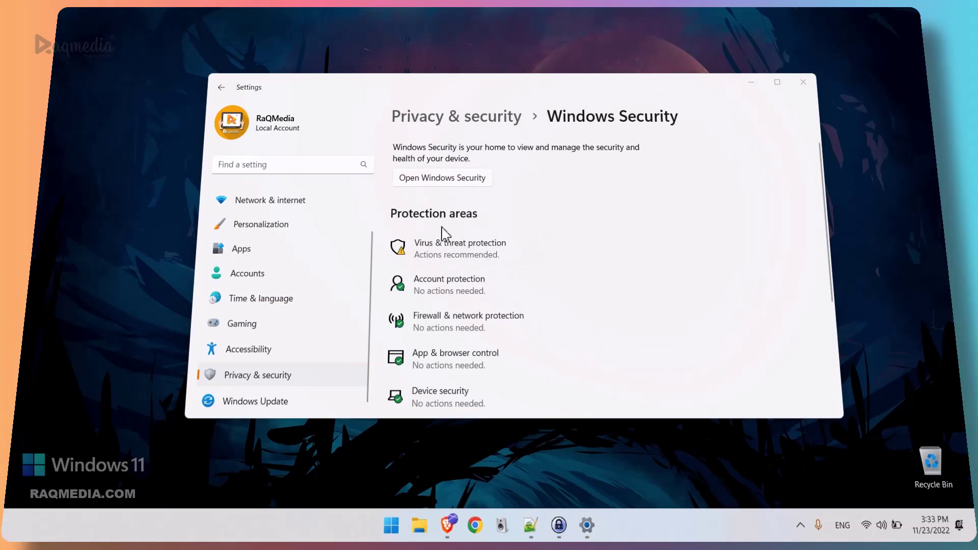
scroll(550, 293, "down", 4)
scroll(552, 298, "up", 4)
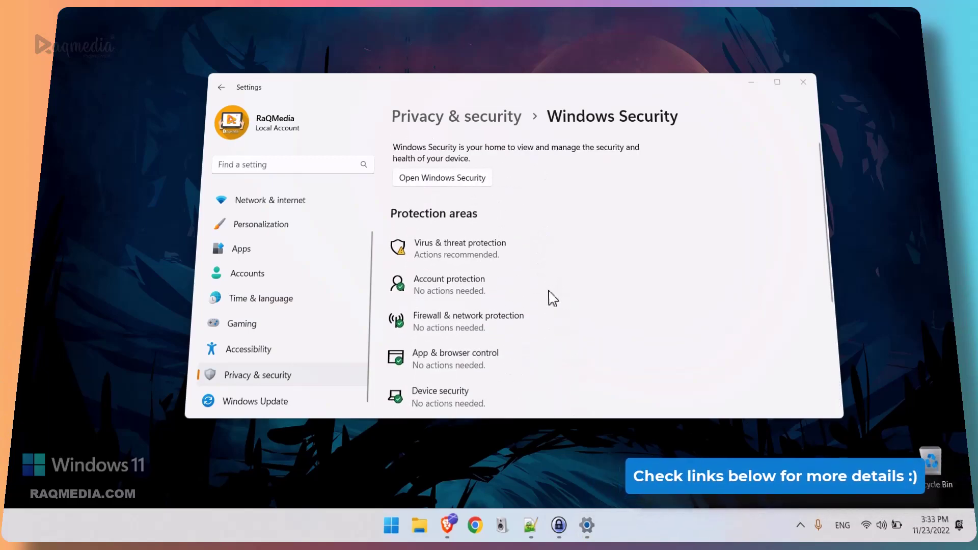
left_click(450, 184)
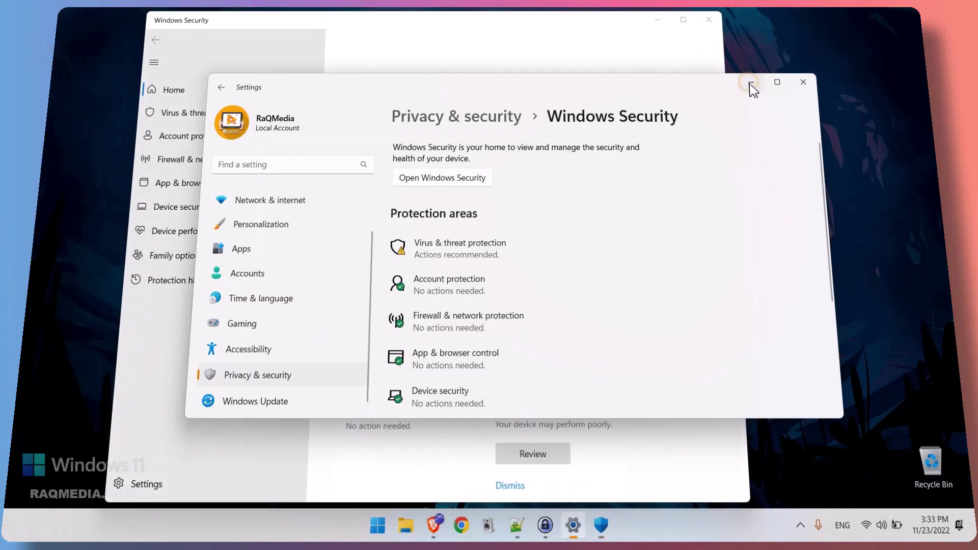
left_click(752, 83)
Shift the window right, then open and review Virus & threat protection's threats and settings
left_click_drag(438, 21, 476, 23)
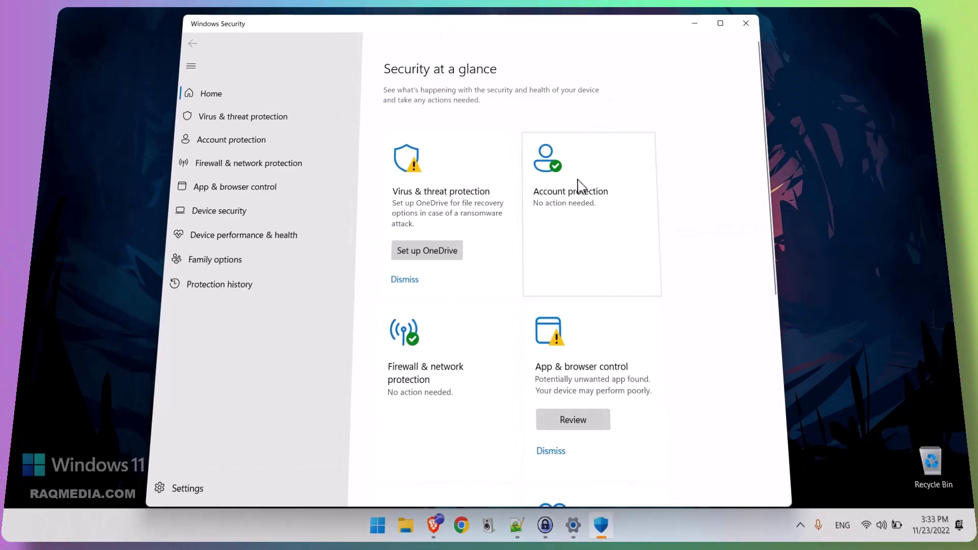
scroll(405, 379, "down", 5)
scroll(451, 426, "up", 5)
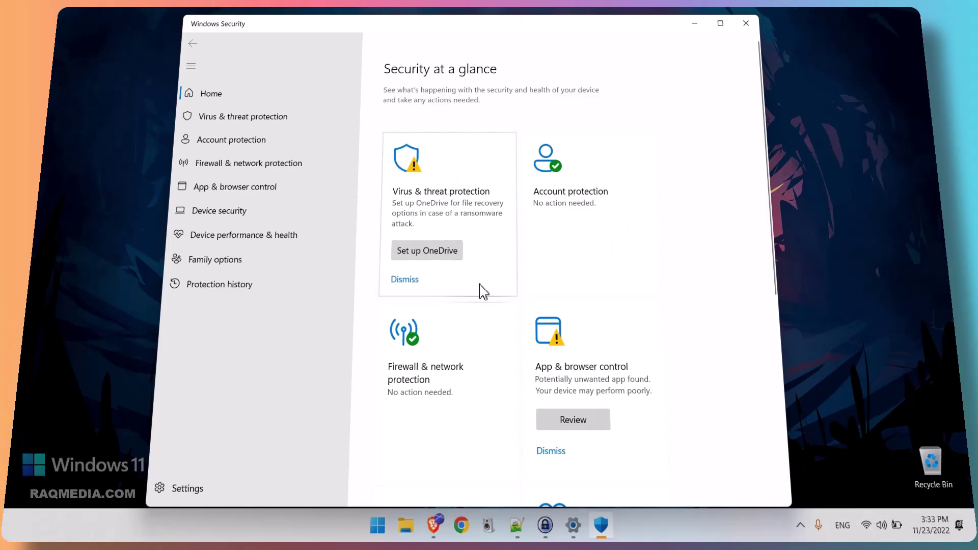
left_click(277, 117)
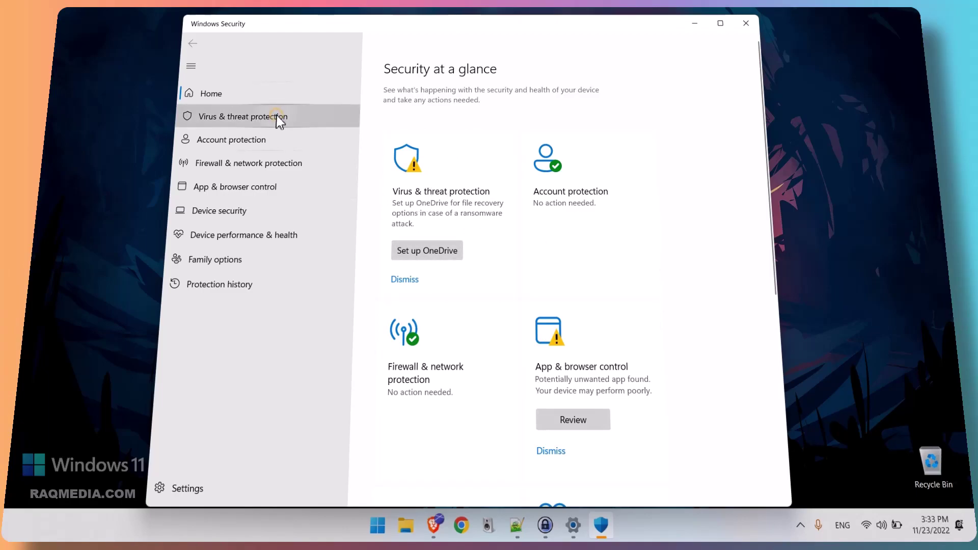
scroll(574, 166, "down", 3)
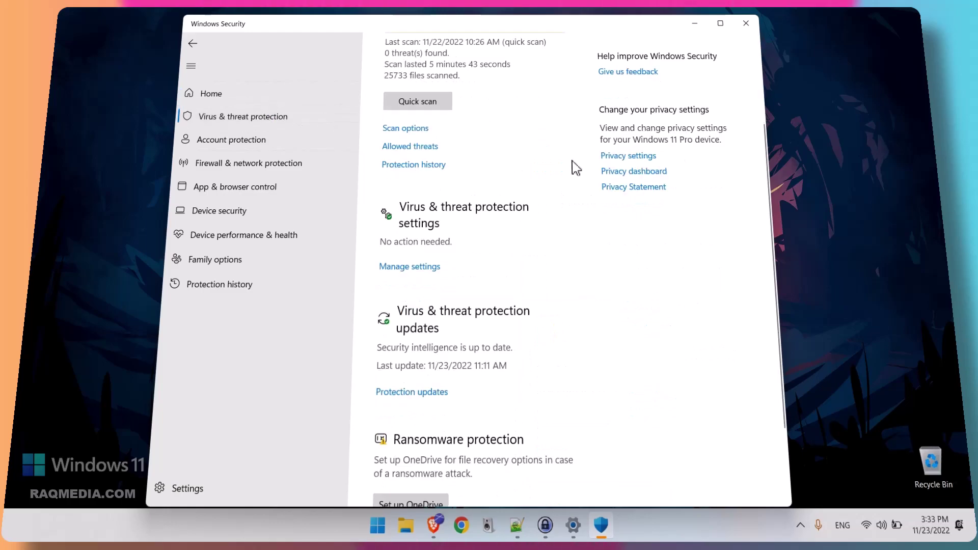
scroll(574, 166, "up", 3)
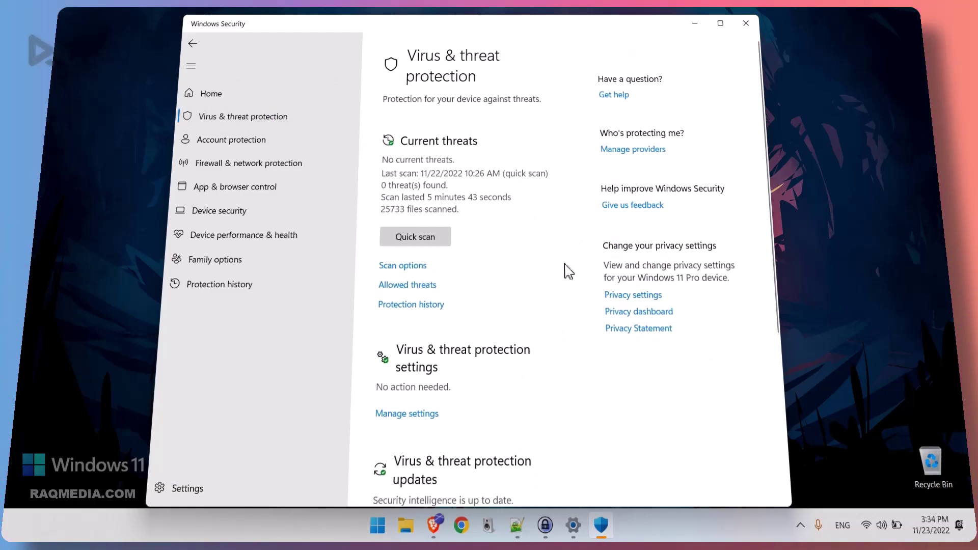
scroll(569, 273, "down", 3)
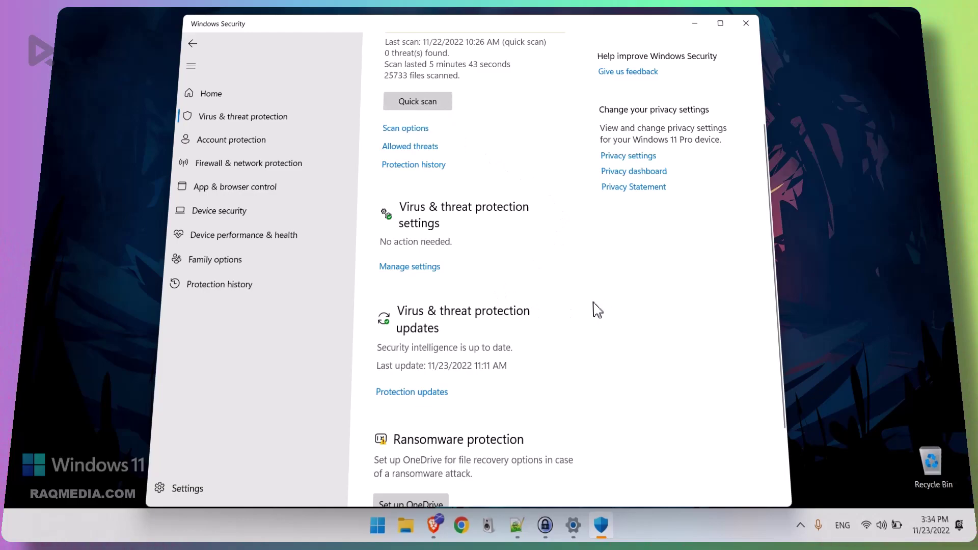
scroll(480, 327, "up", 1)
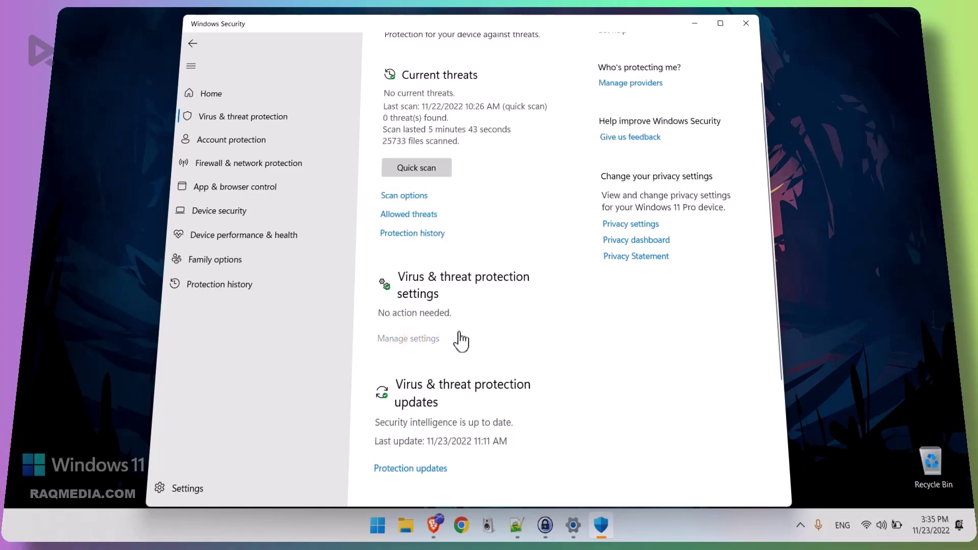
Open Manage settings for Virus & threat protection and scroll through its protection toggles
left_click(476, 338)
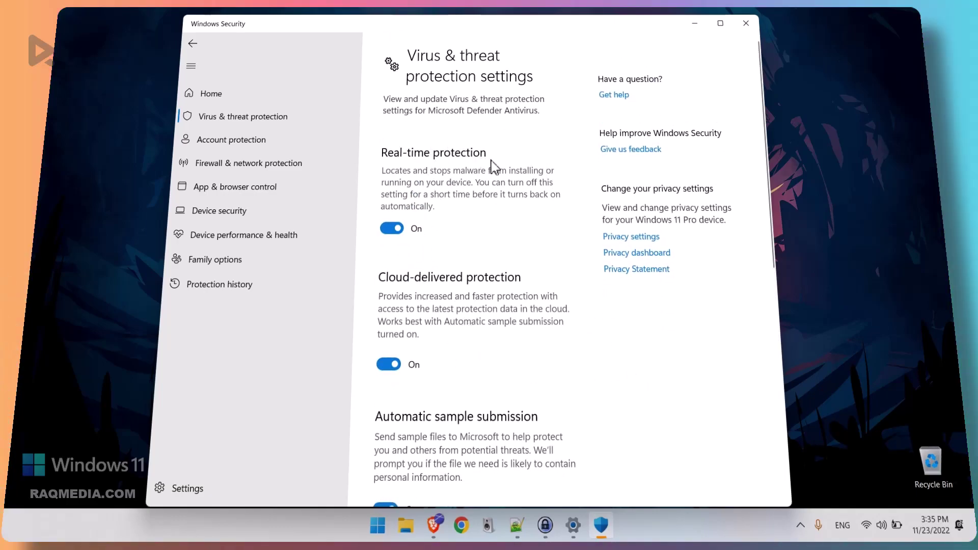
scroll(530, 295, "down", 4)
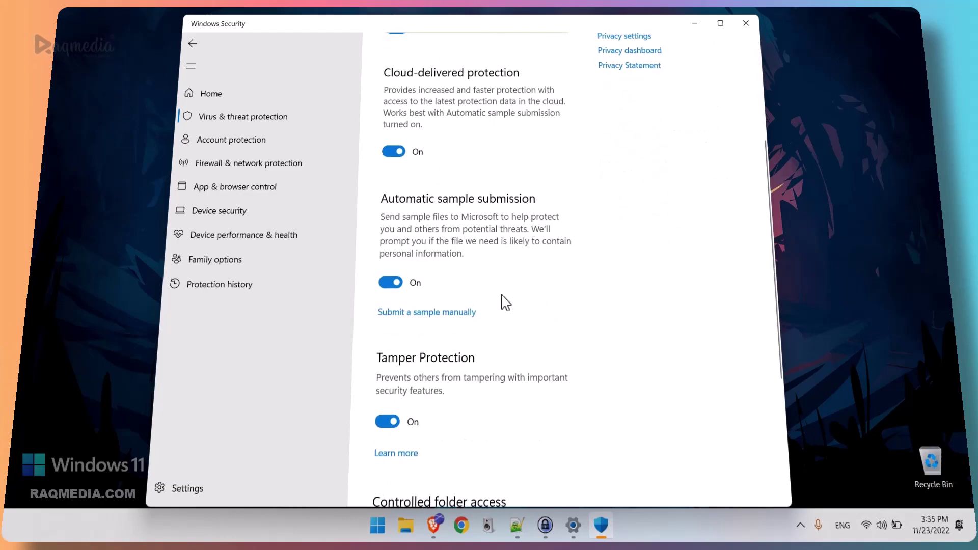
scroll(557, 306, "down", 2)
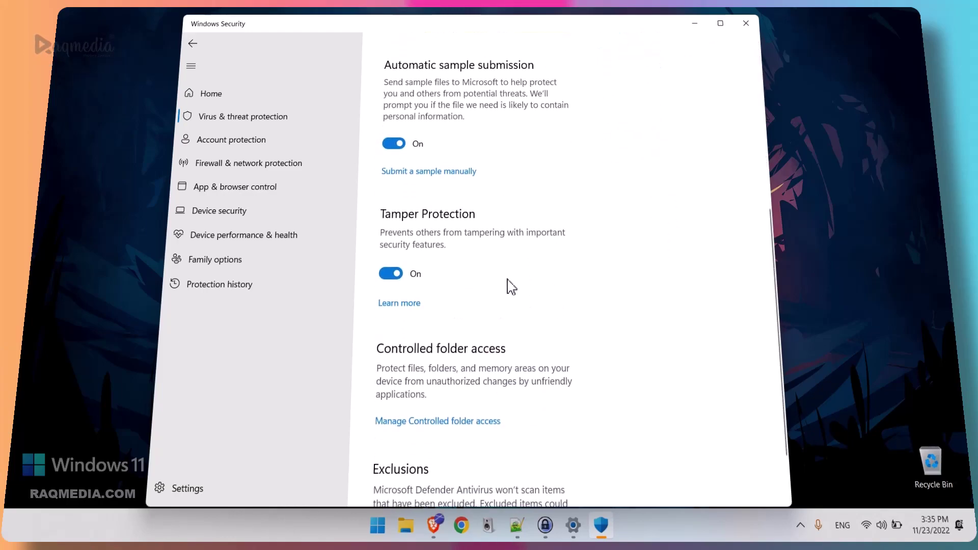
scroll(474, 386, "up", 4)
scroll(474, 386, "up", 3)
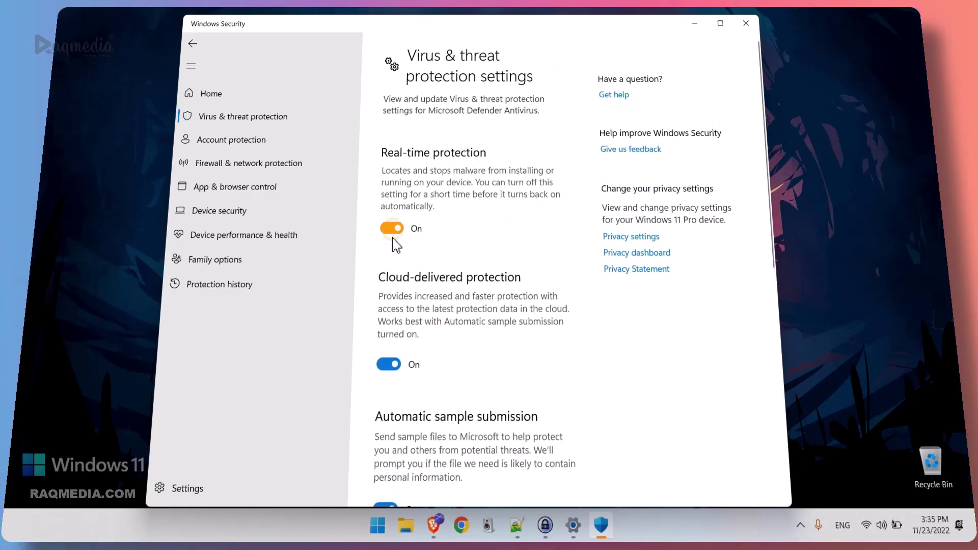
Turn off Cloud-delivered protection and Automatic sample submission
left_click(393, 369)
scroll(394, 377, "down", 3)
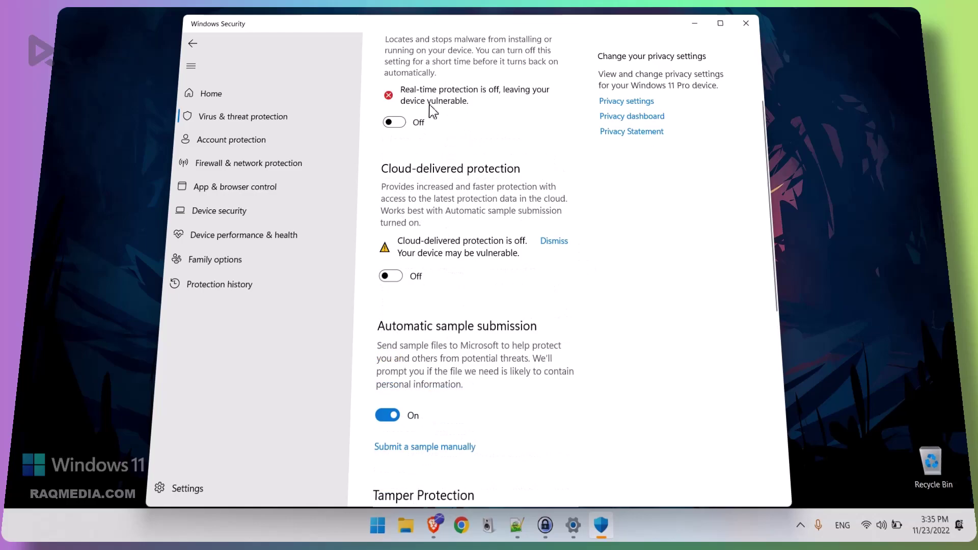
scroll(431, 108, "up", 3)
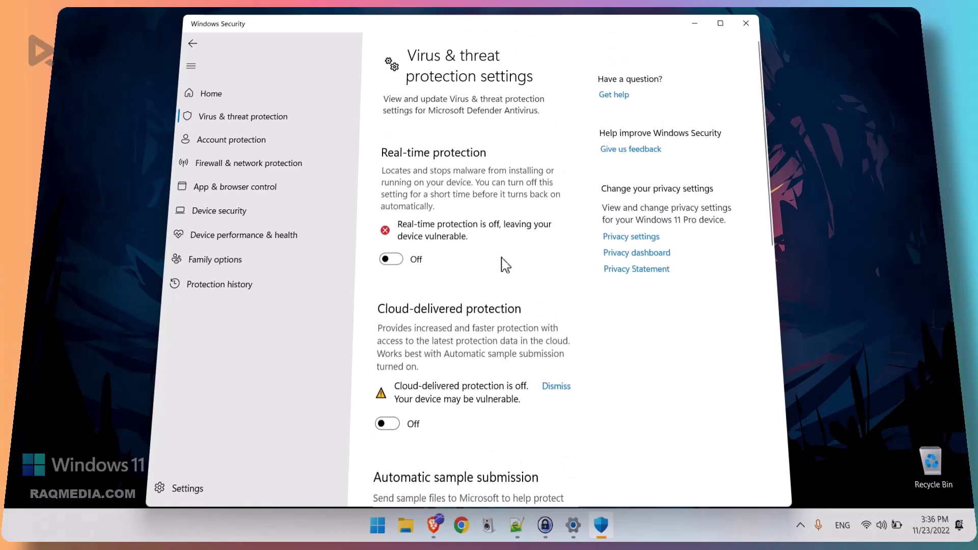
scroll(488, 248, "down", 5)
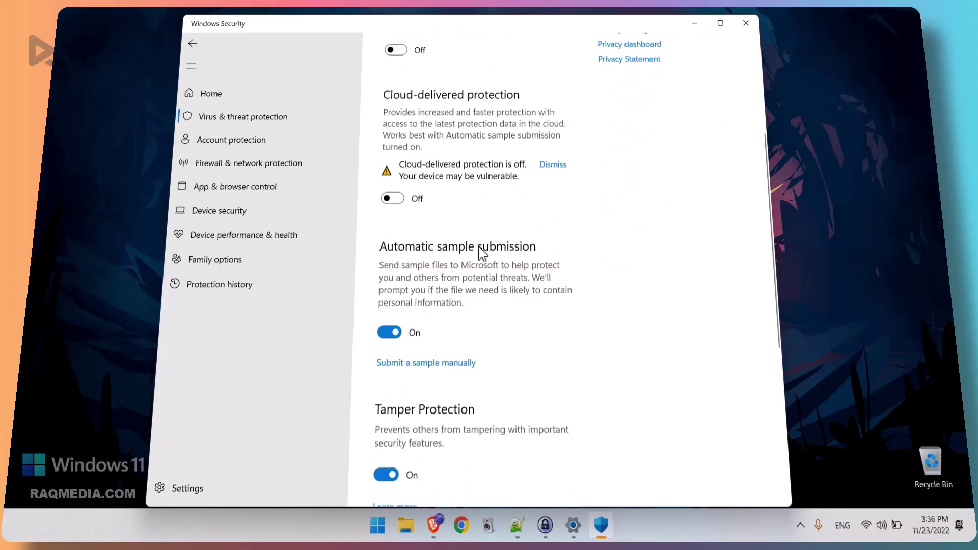
scroll(481, 252, "down", 3)
left_click(390, 198)
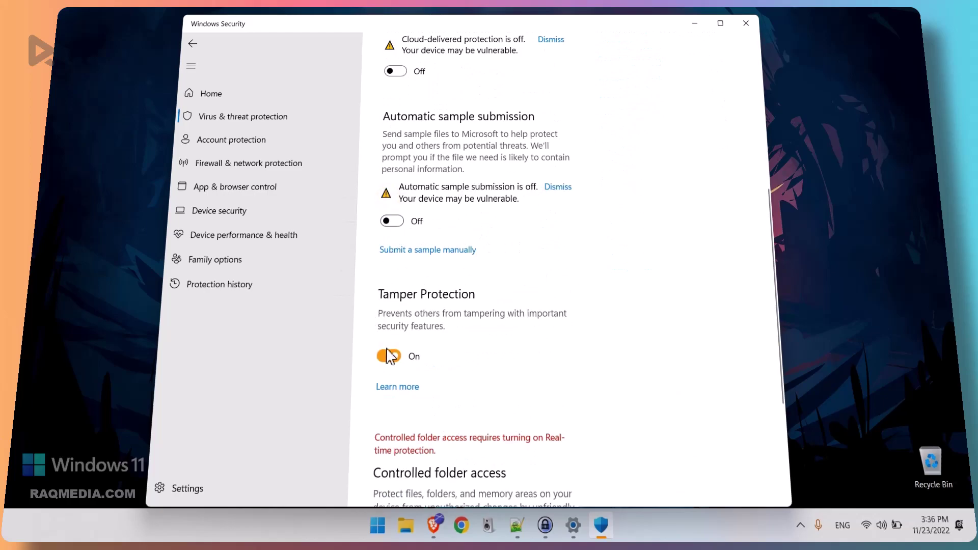
scroll(484, 349, "down", 3)
scroll(487, 349, "up", 10)
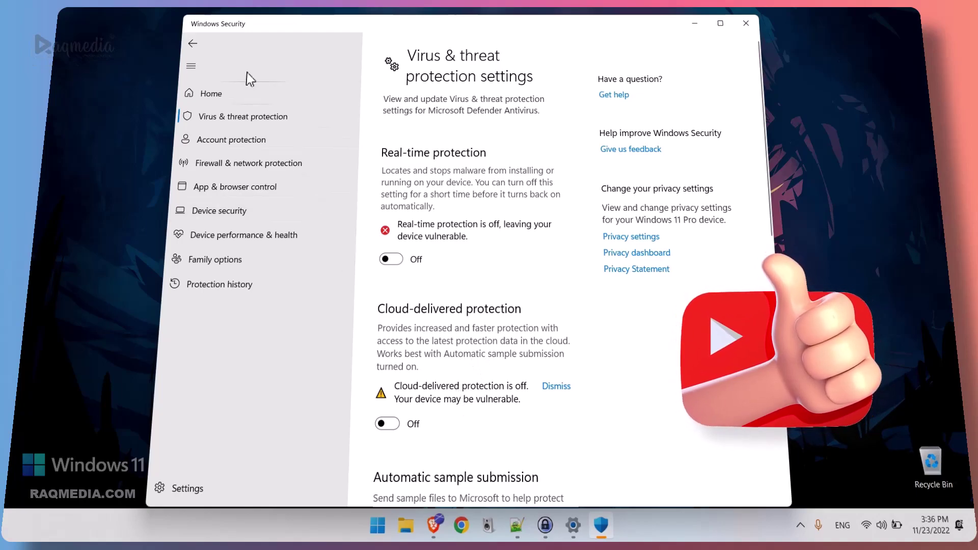
Go back to Security at a glance, minimize Windows Security, and check the hidden tray icons
left_click(197, 48)
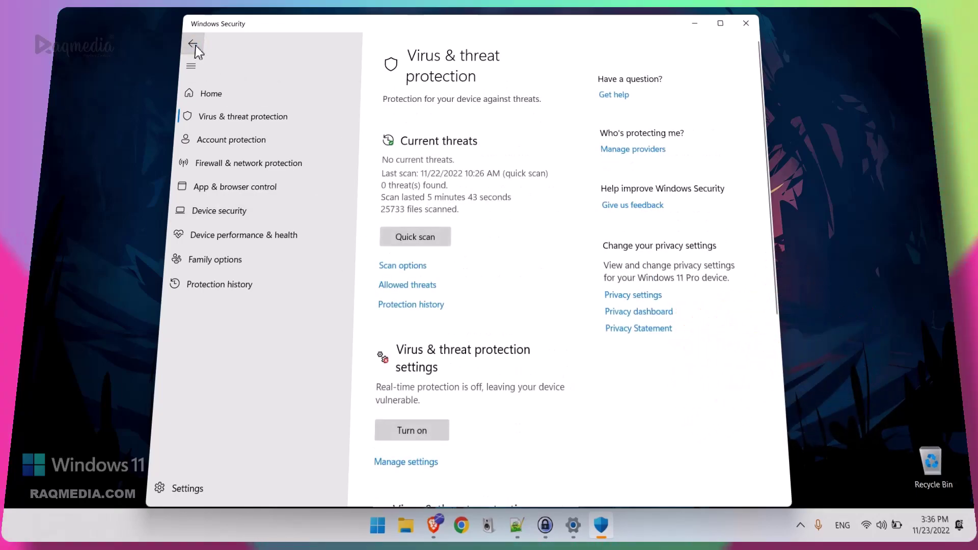
left_click(275, 92)
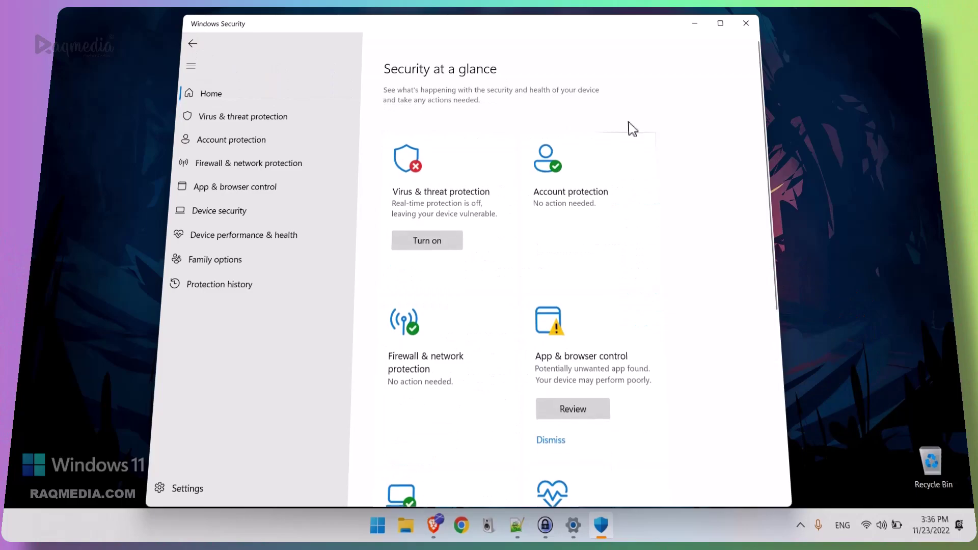
left_click(701, 29)
left_click(799, 529)
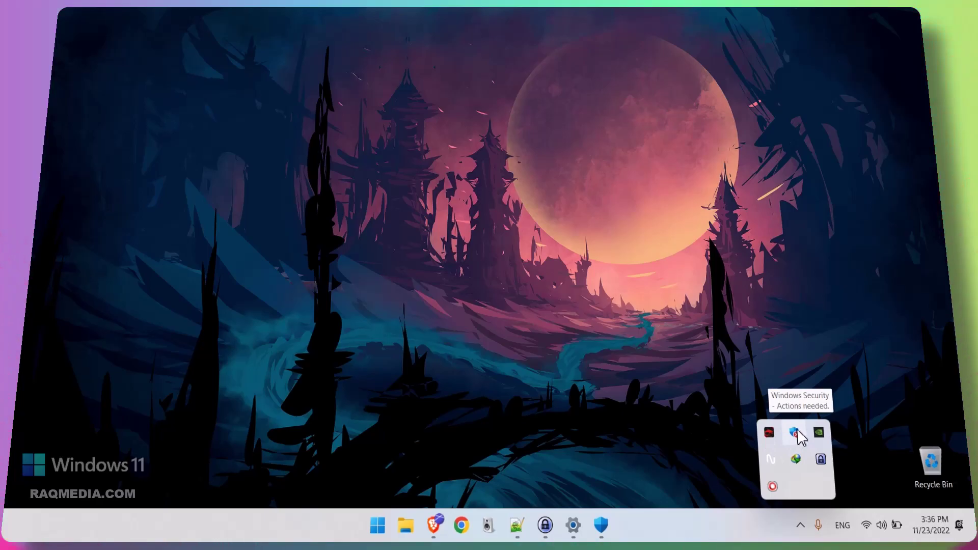
left_click(636, 429)
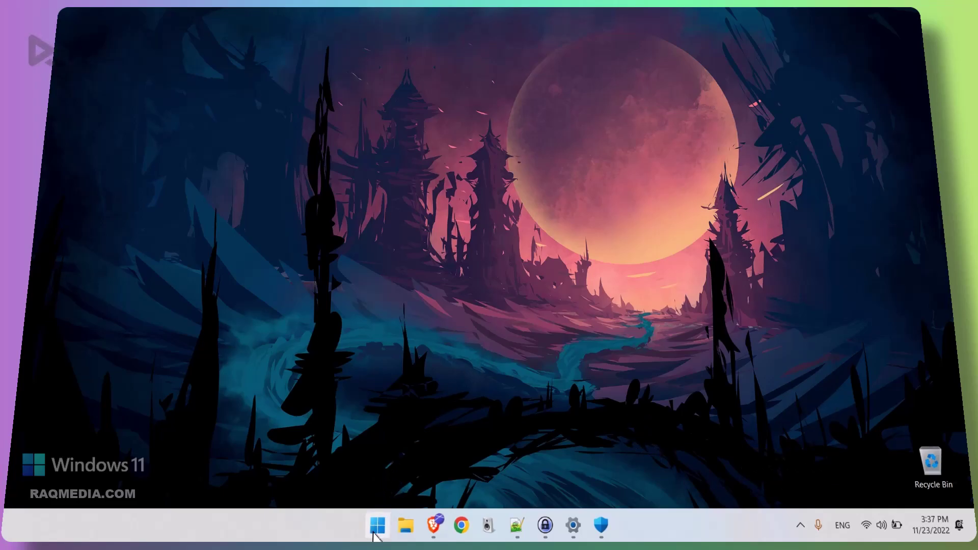
Launch Command Prompt as administrator from a Start search for cmd
left_click(377, 525)
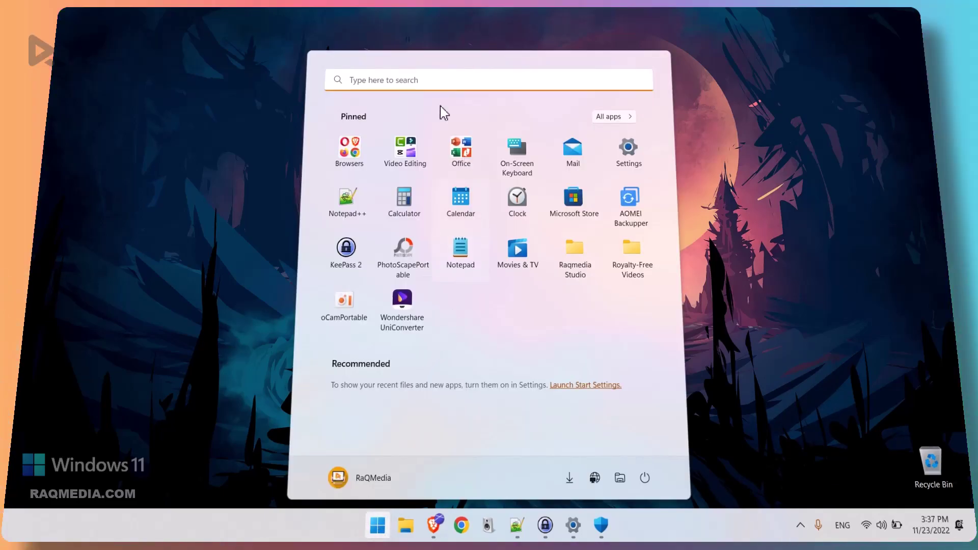
left_click(413, 78)
type("c")
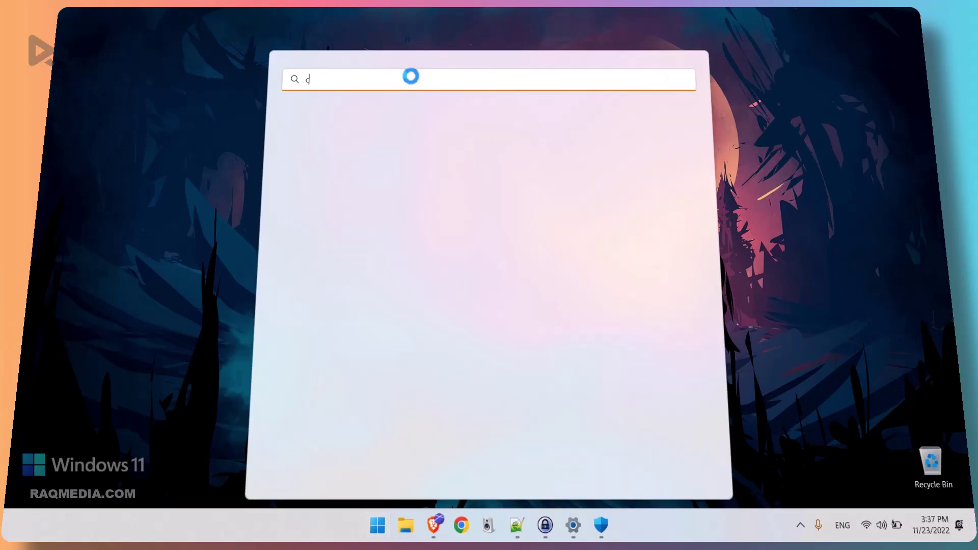
type("md")
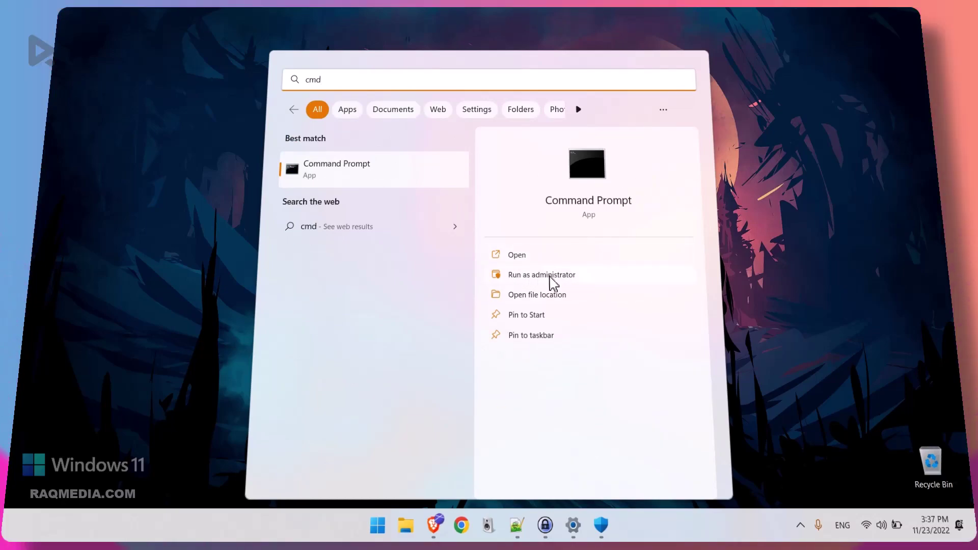
left_click(553, 275)
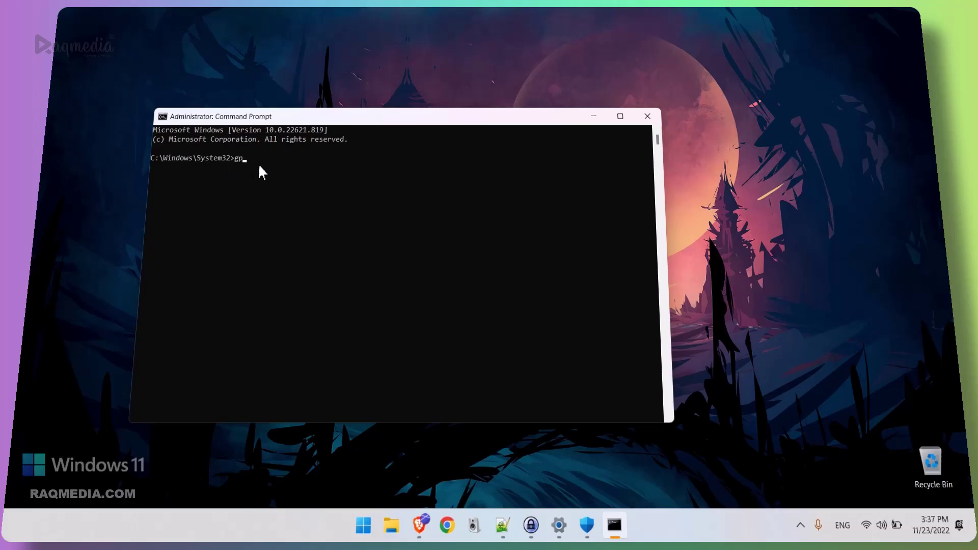
Run gpupdate and close Command Prompt once both policy updates succeed
type("dat")
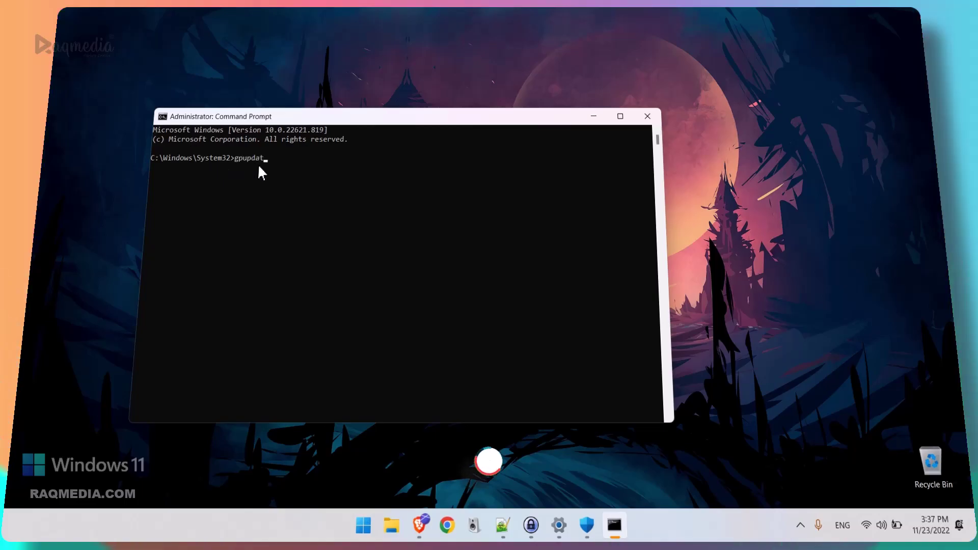
type("e")
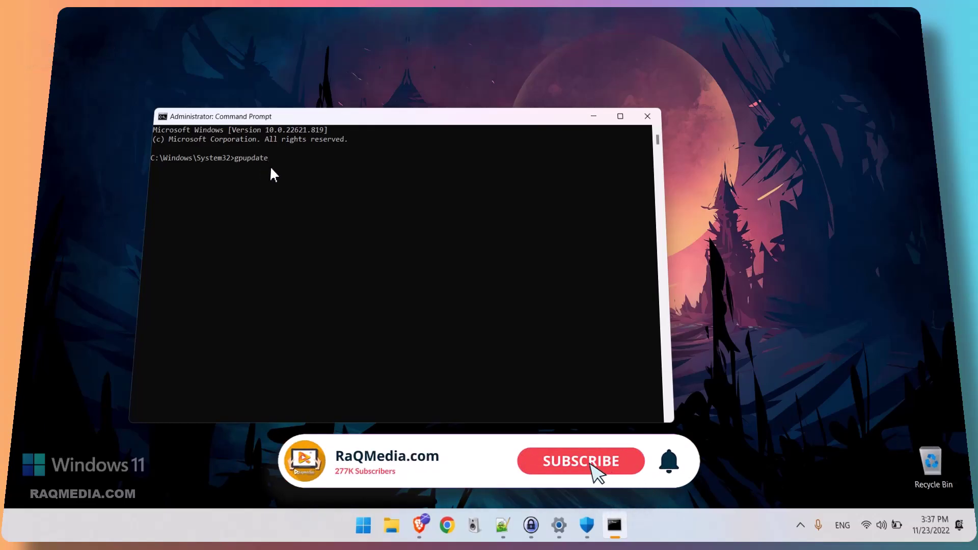
key("Return")
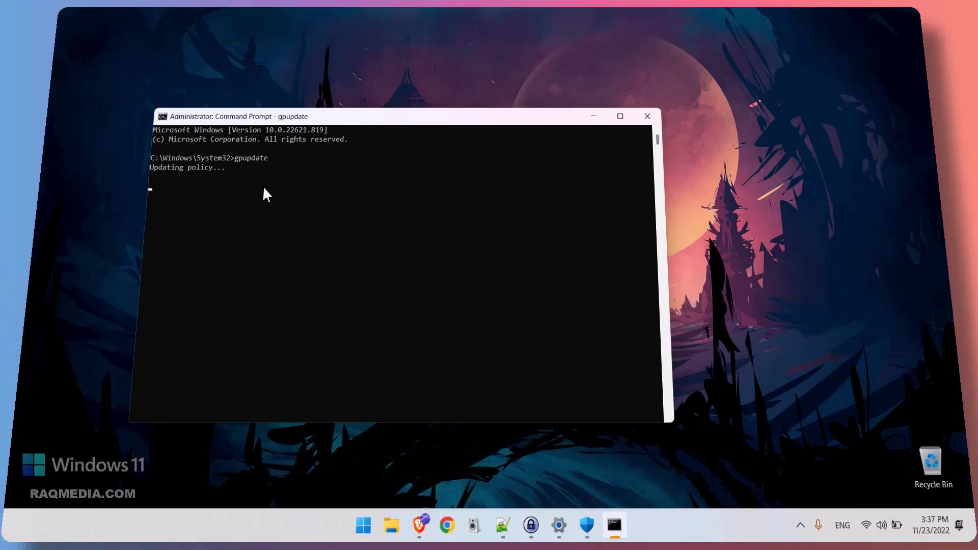
left_click_drag(290, 123, 317, 122)
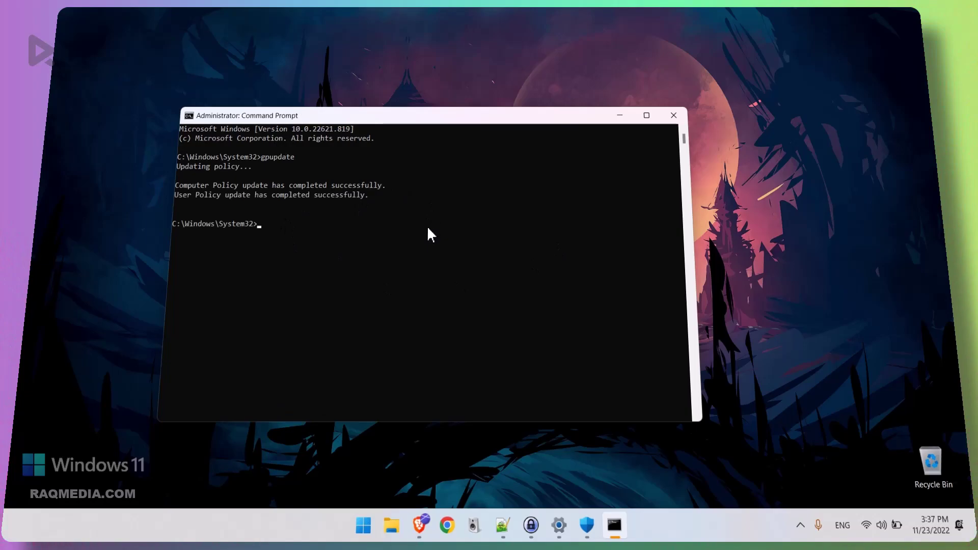
left_click(674, 116)
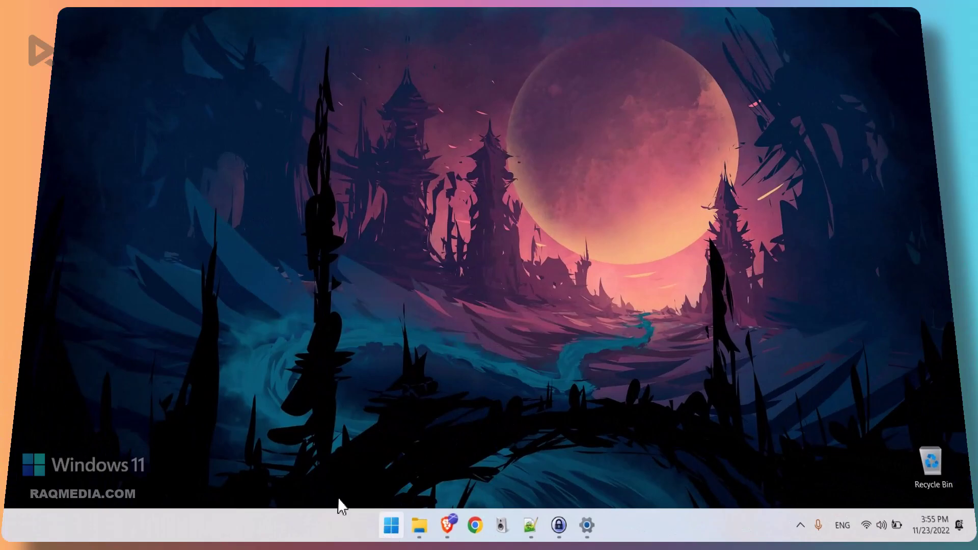
Search Start for regedit and run Registry Editor as administrator
key("super")
left_click(468, 84)
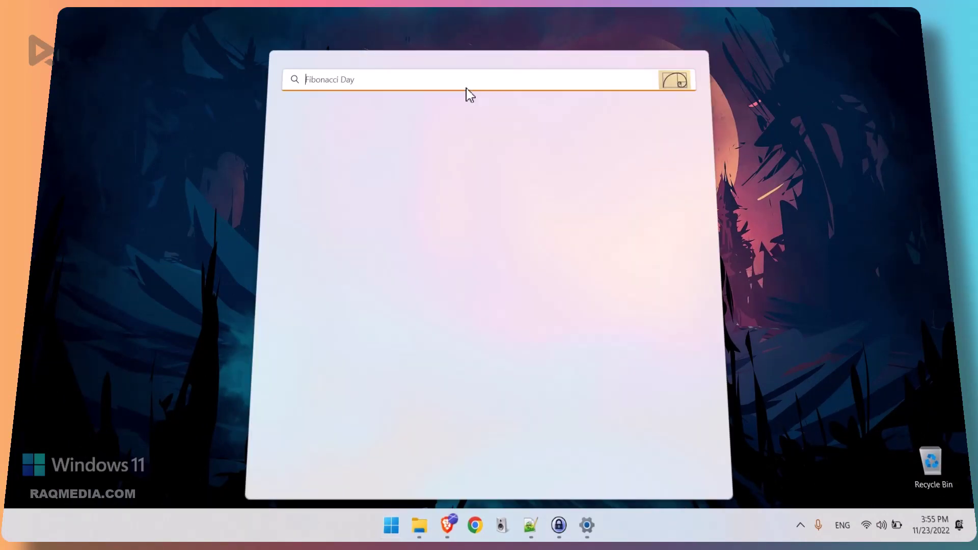
type("reged")
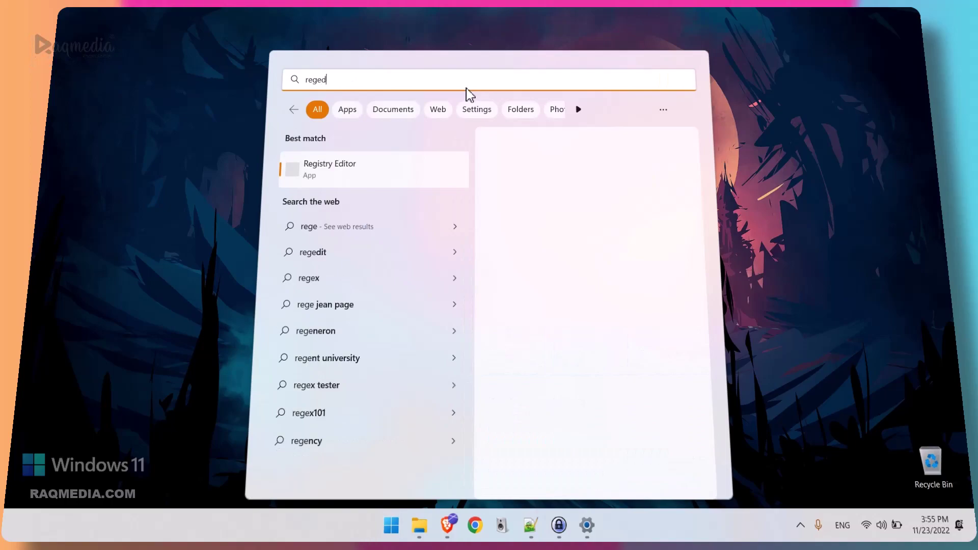
type("it")
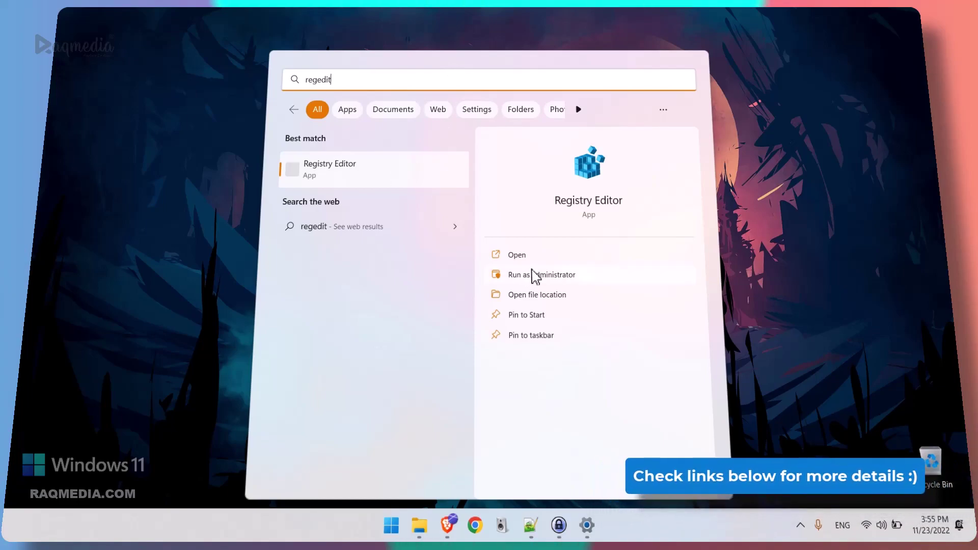
left_click(557, 277)
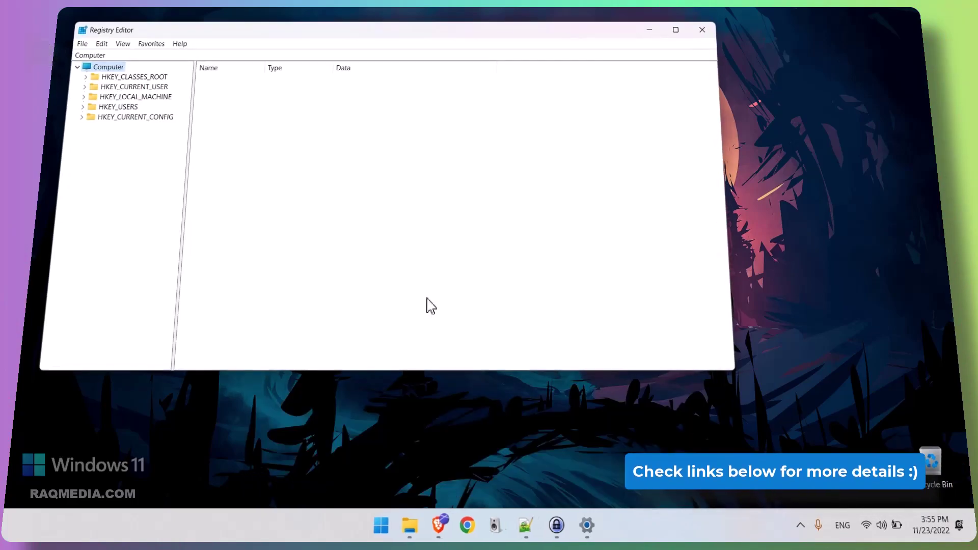
left_click_drag(279, 31, 311, 69)
key("alt+e")
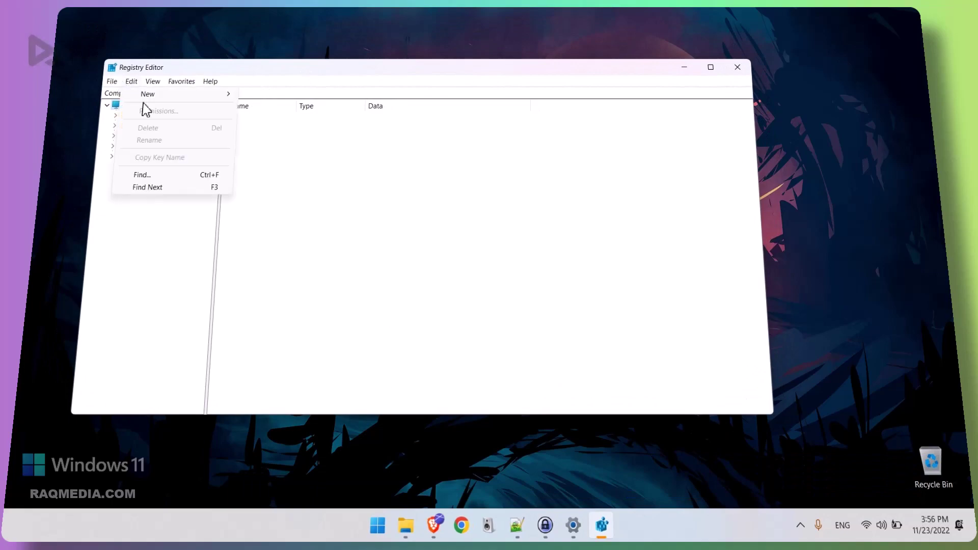
Use Find to search the registry for the pasted Windows Defender policy key path
left_click(165, 176)
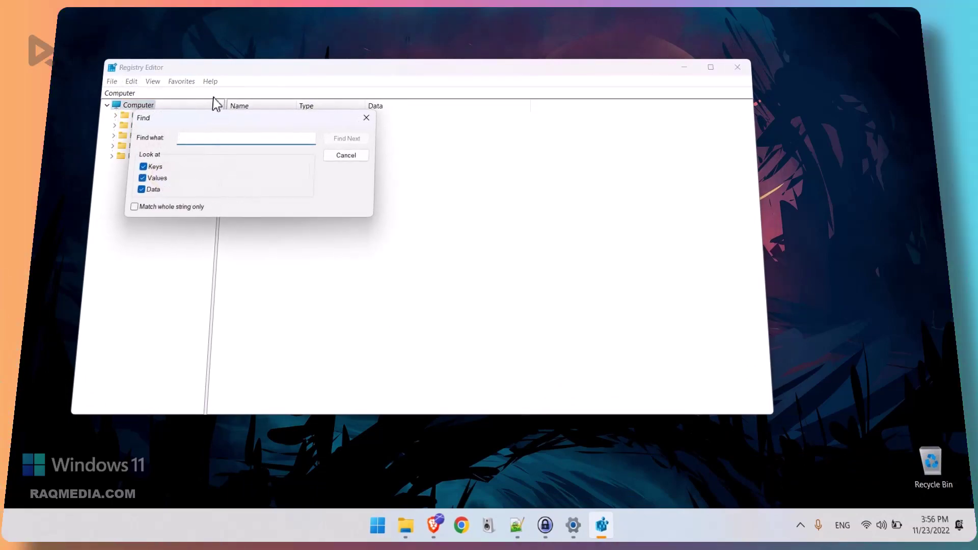
left_click_drag(232, 127, 255, 184)
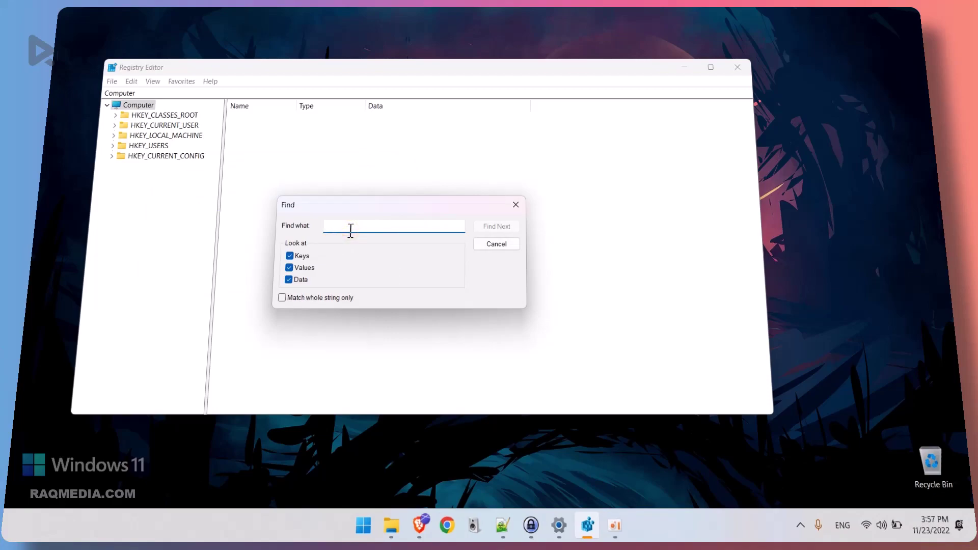
key("ctrl+v")
left_click(507, 227)
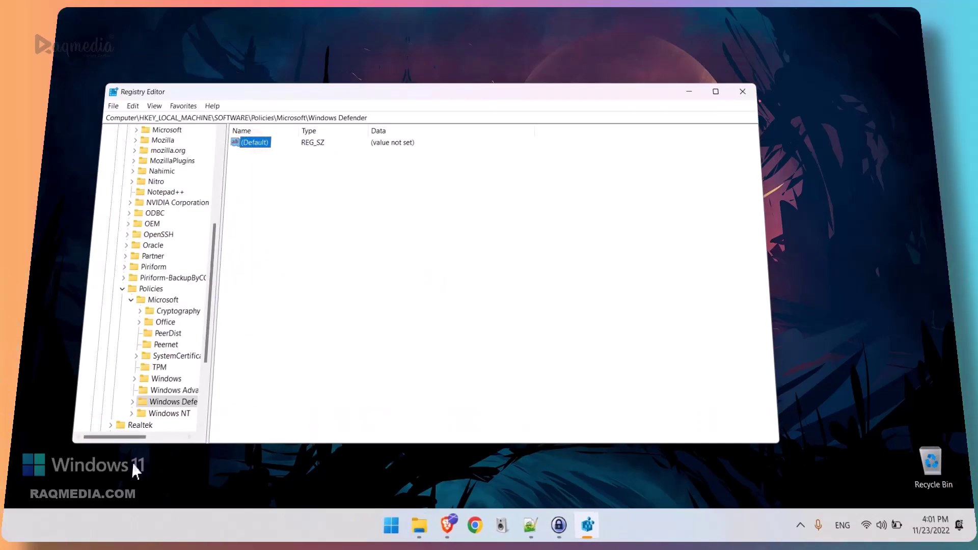
Set the (Default) value under Policies\Microsoft\Windows Defender to 0
left_click_drag(212, 368, 265, 379)
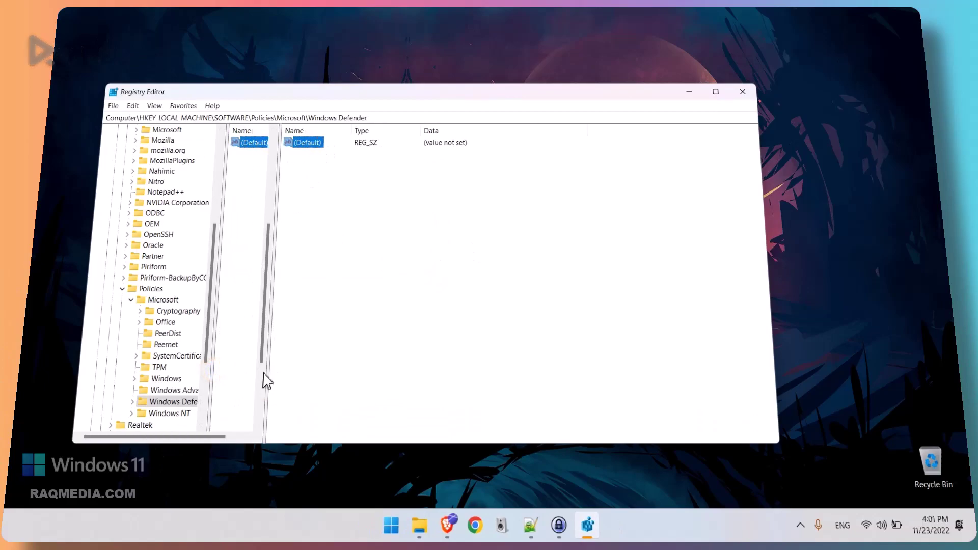
double_click(312, 145)
left_click(169, 199)
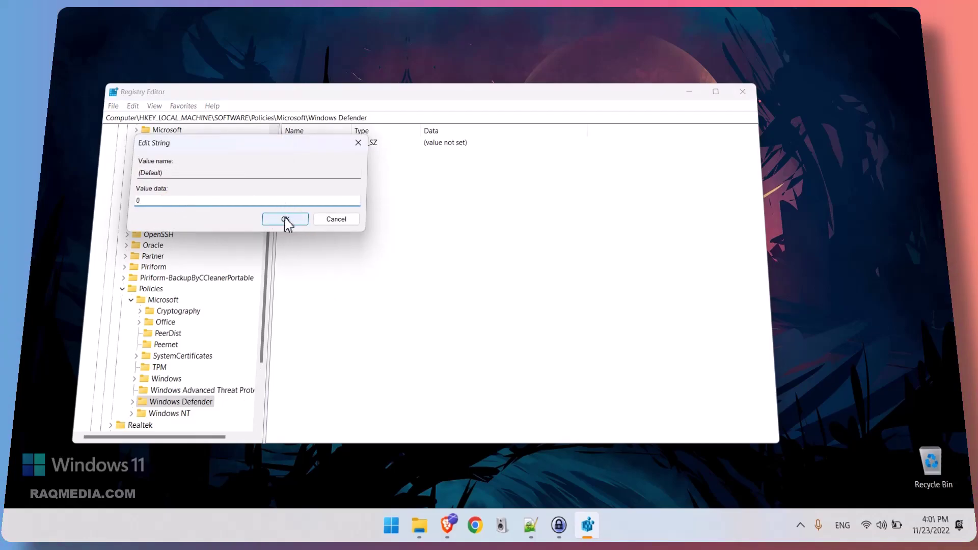
left_click(364, 147)
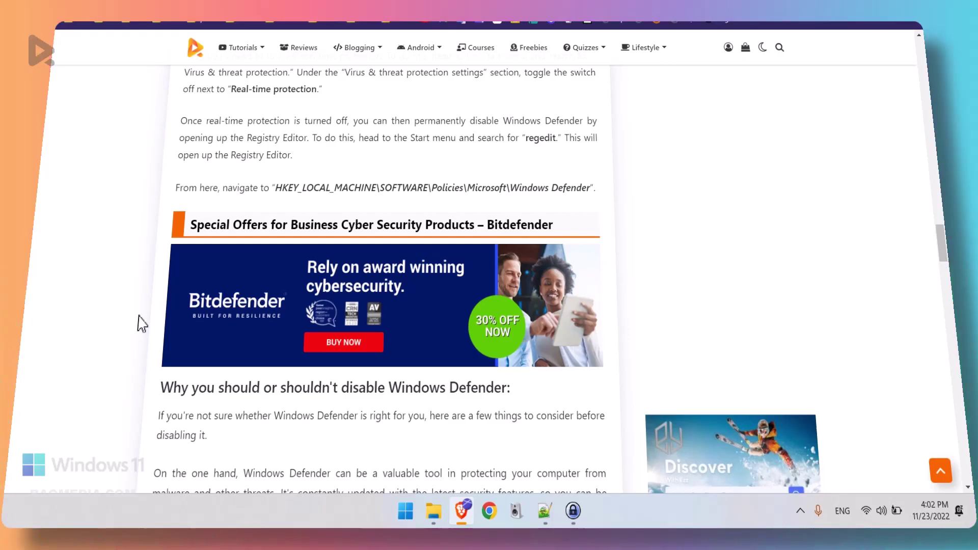
scroll(229, 285, "down", 4)
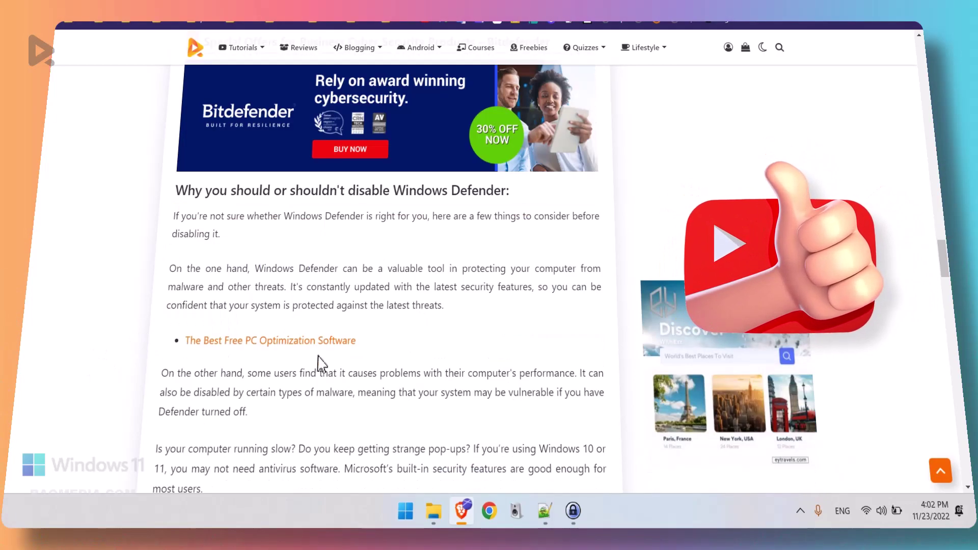
scroll(321, 367, "up", 2)
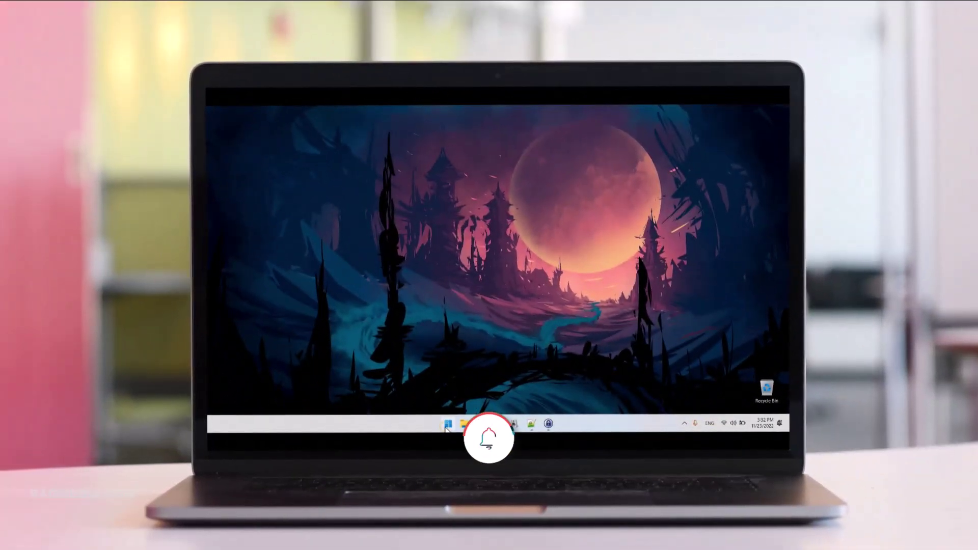
Launch Settings from Start, go to Privacy & security, and select Windows Security
left_click(446, 427)
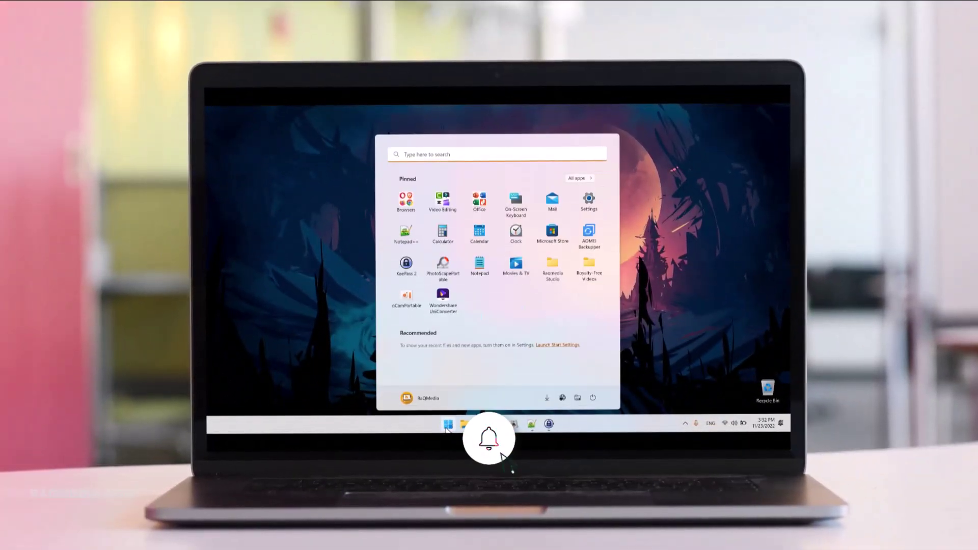
left_click(591, 202)
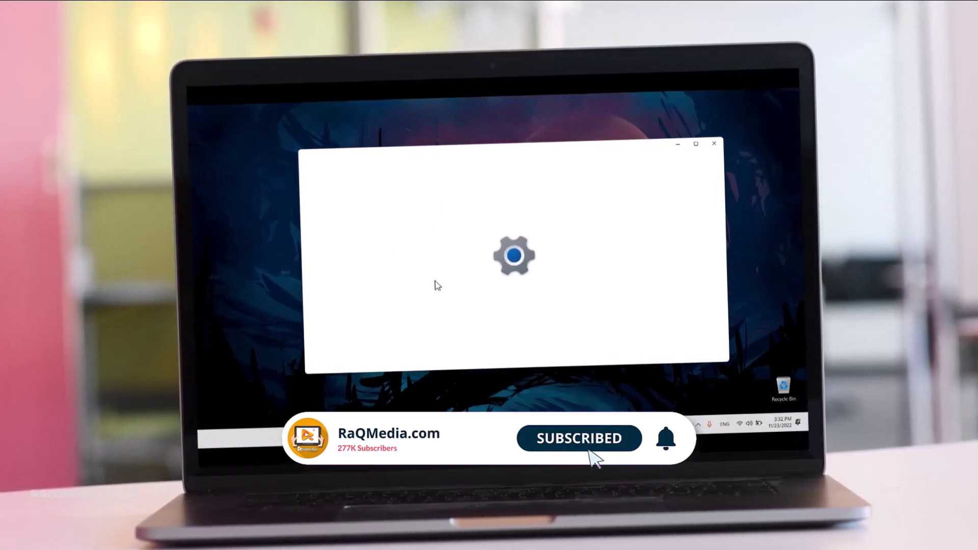
scroll(405, 270, "down", 2)
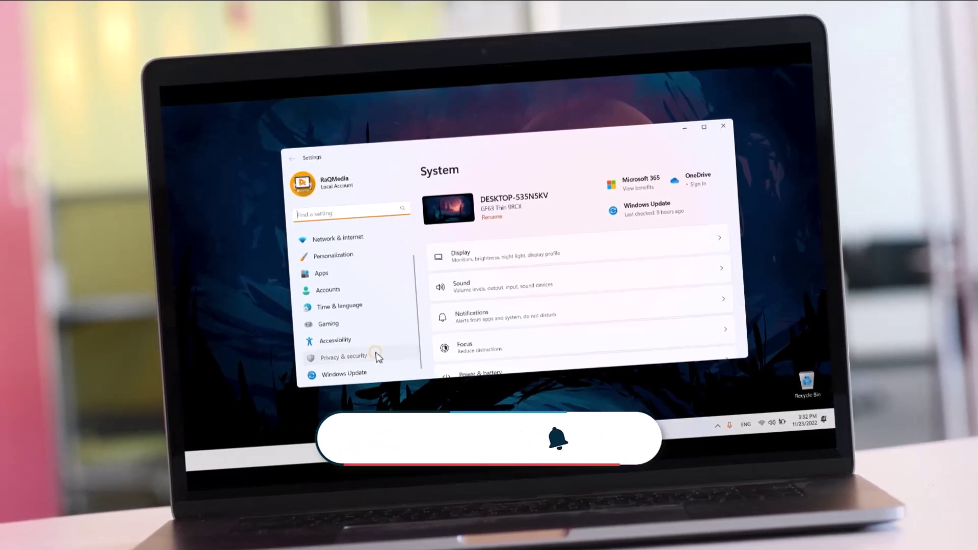
left_click(377, 355)
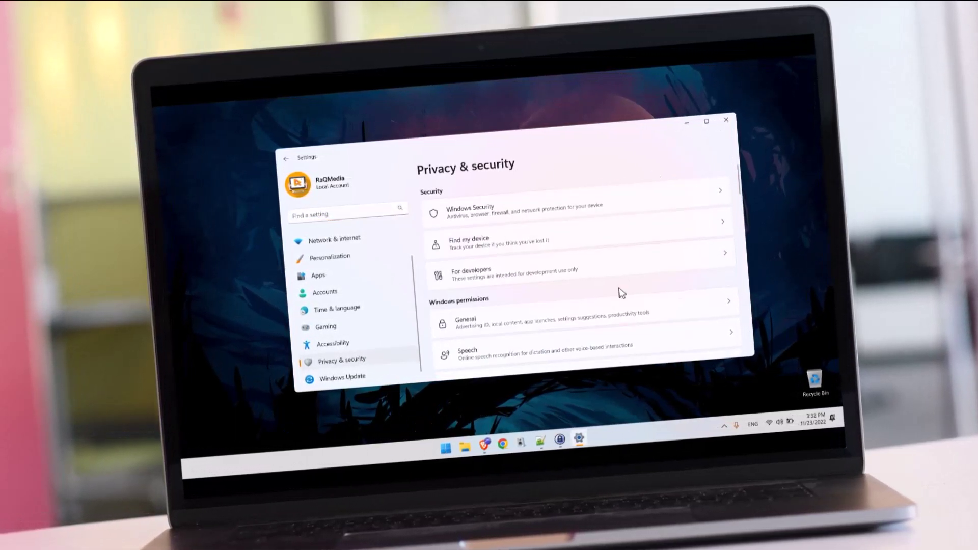
left_click(491, 206)
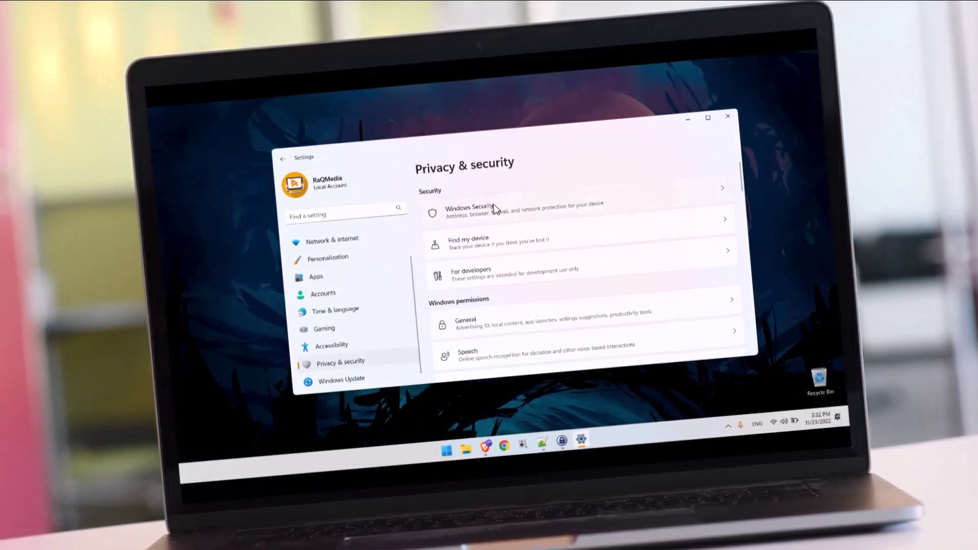